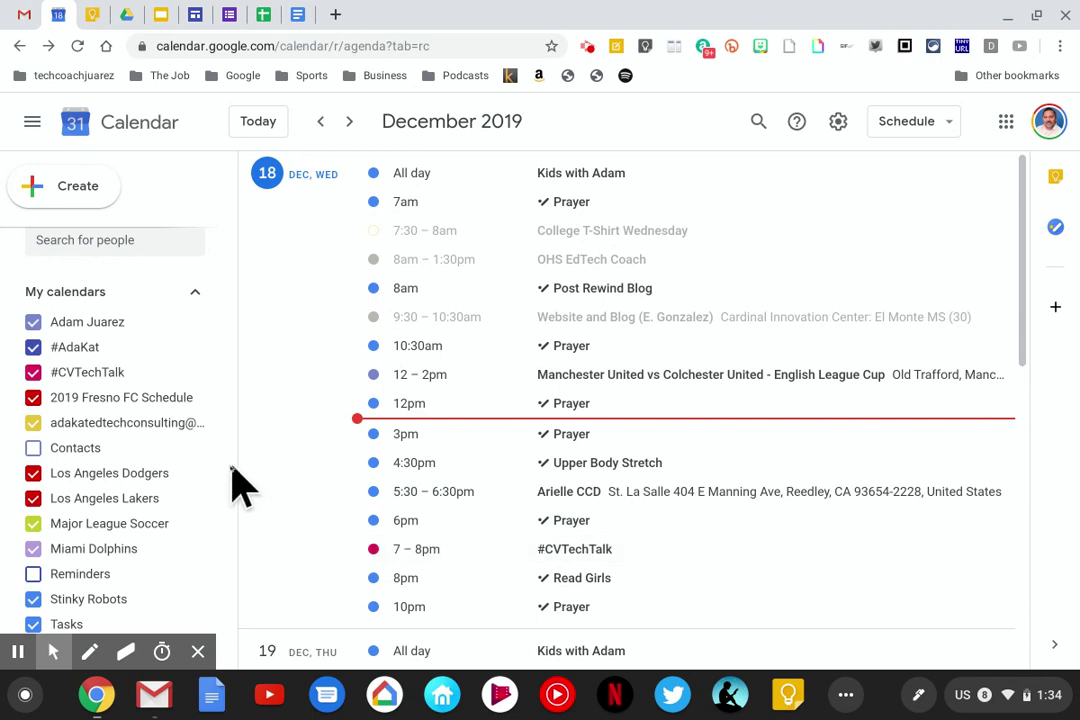
Step: Bring up the Add other calendars menu from the Other calendars section
scroll(185, 462, "down", 5)
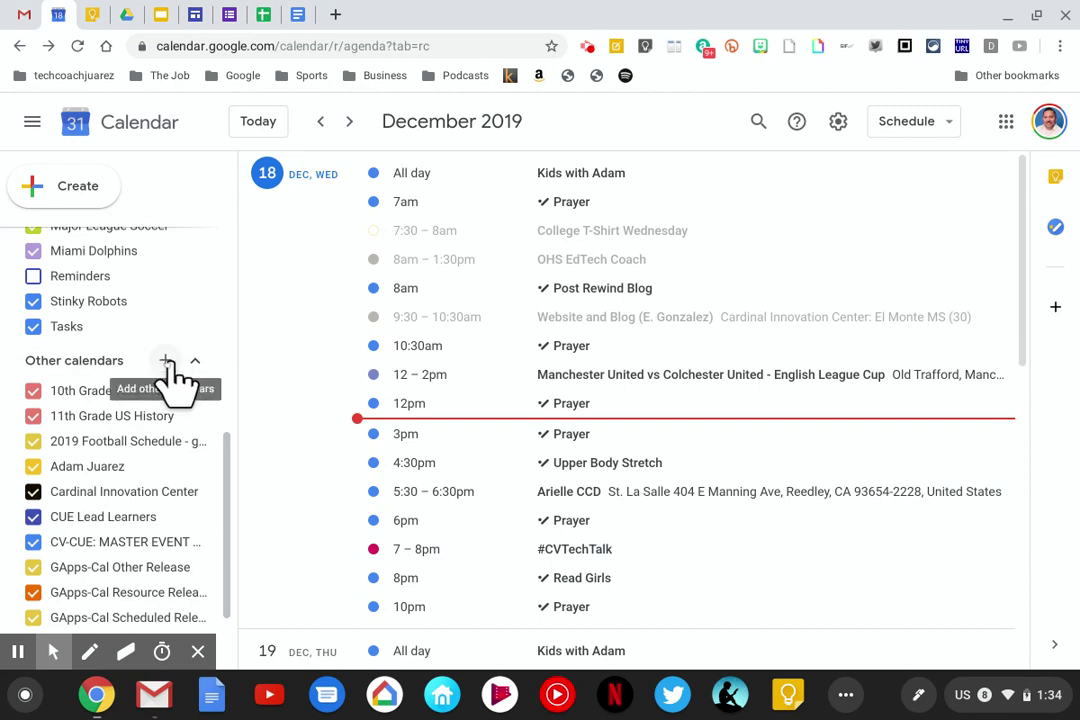
left_click(166, 361)
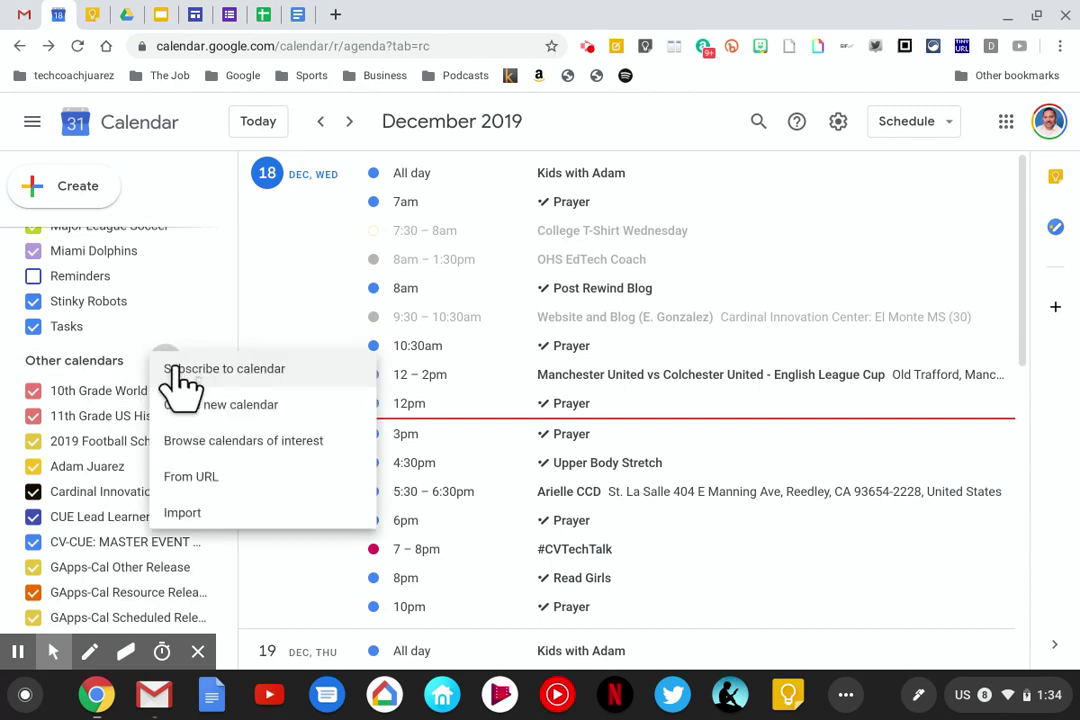
Step: Make a new calendar named 'Avengers Assemble' with Create new calendar
left_click(227, 410)
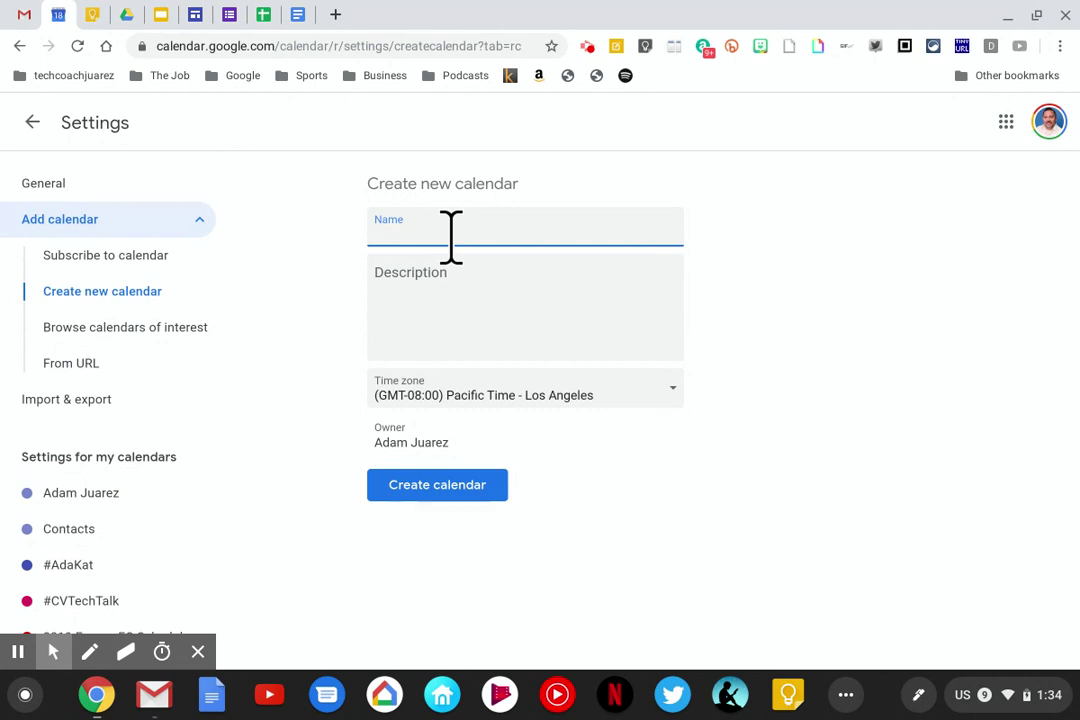
type("Avengers Assemble")
left_click(493, 482)
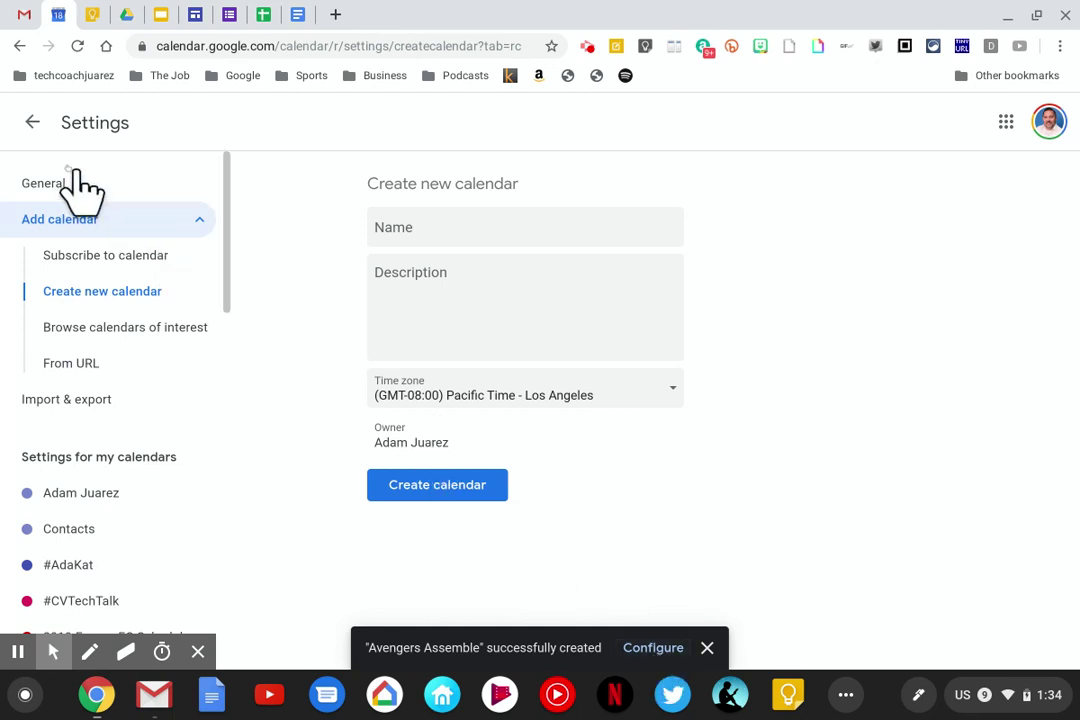
Step: Go to the Settings and sharing page of the Avengers Assemble calendar
left_click(32, 124)
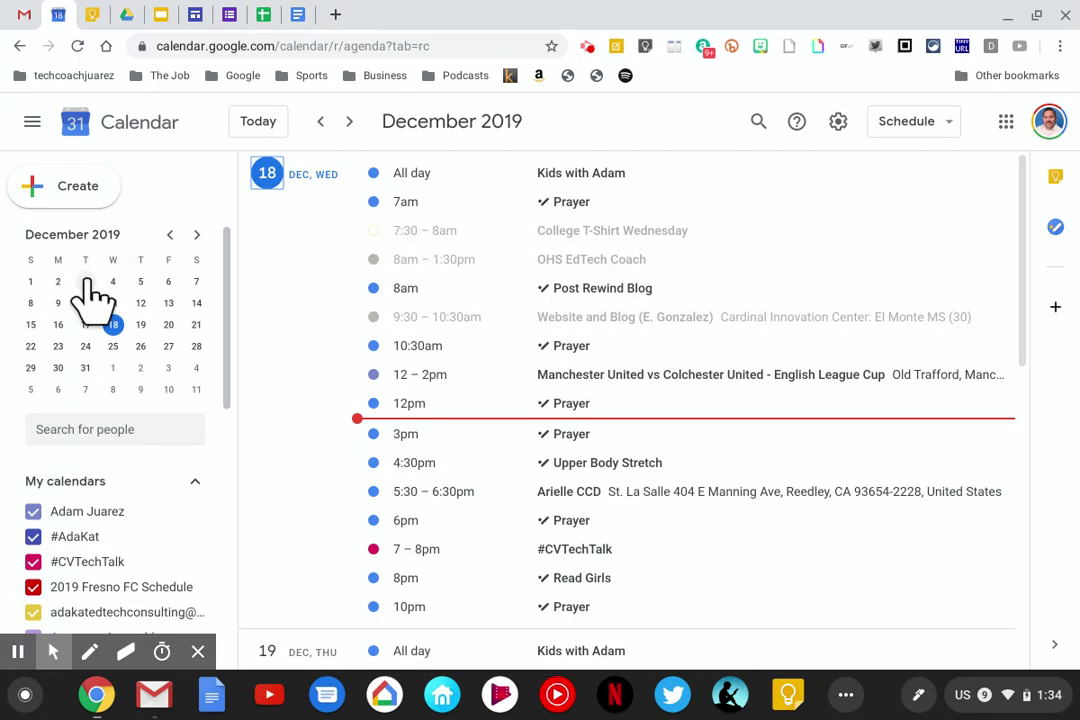
scroll(118, 440, "down", 3)
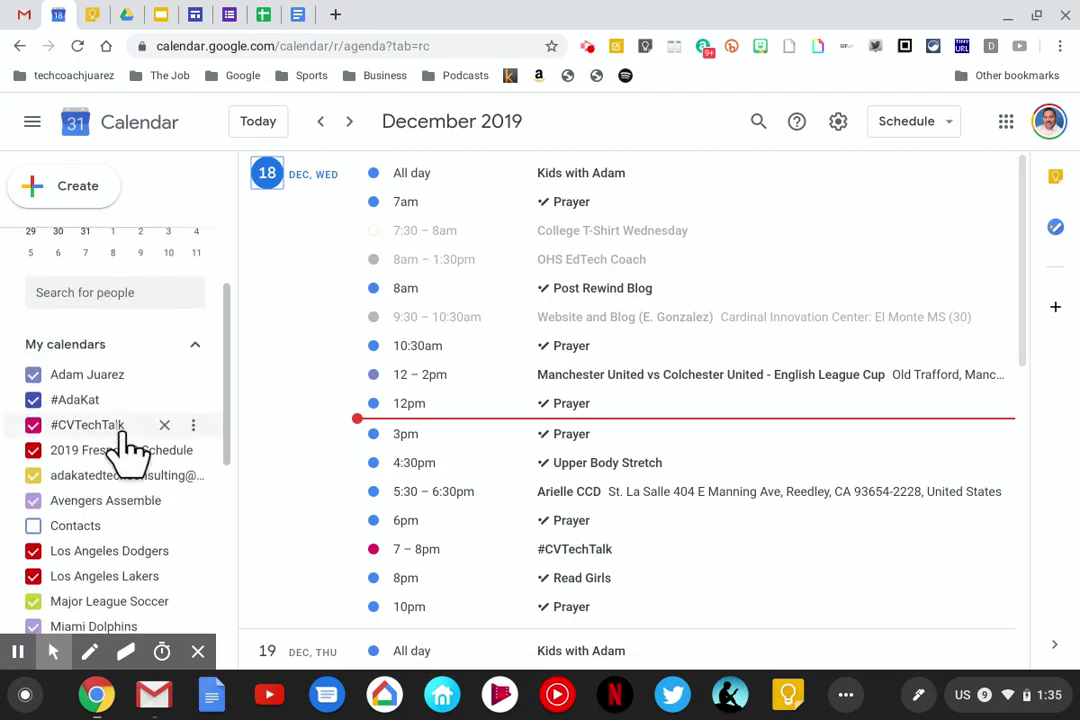
scroll(126, 452, "down", 1)
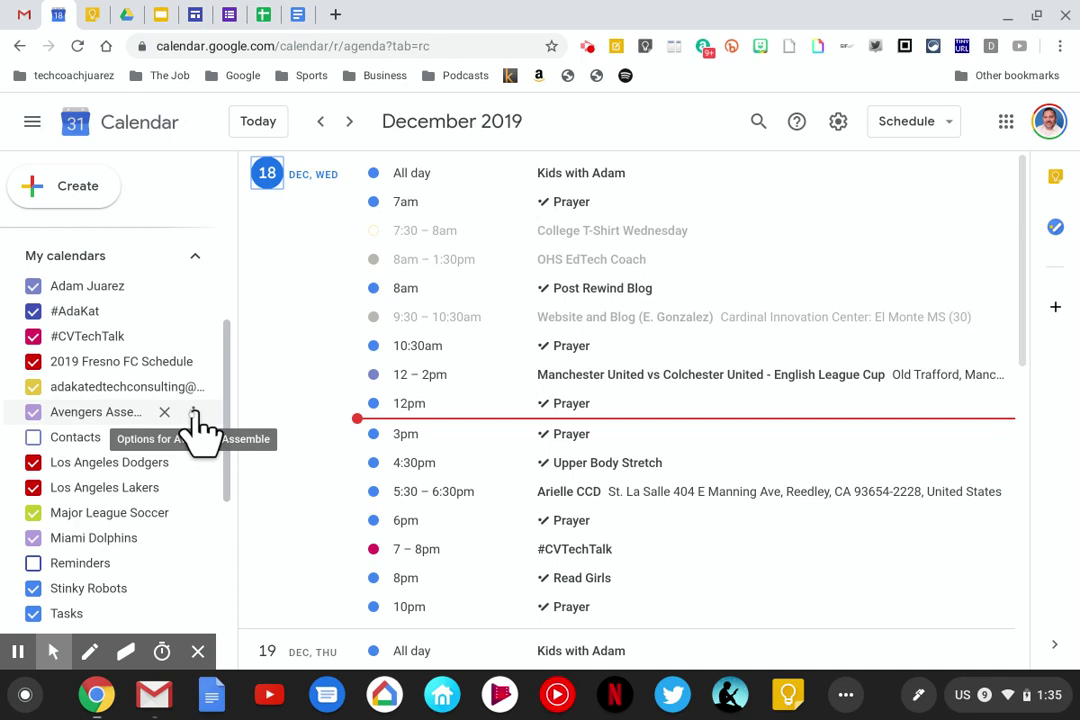
left_click(194, 414)
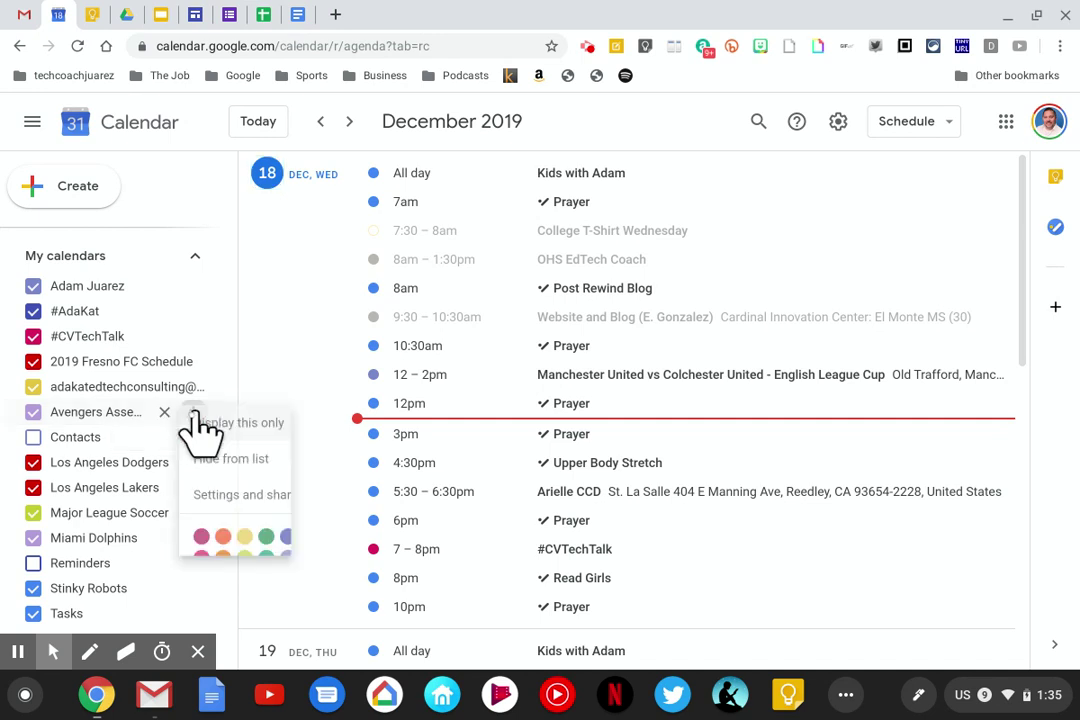
left_click(228, 500)
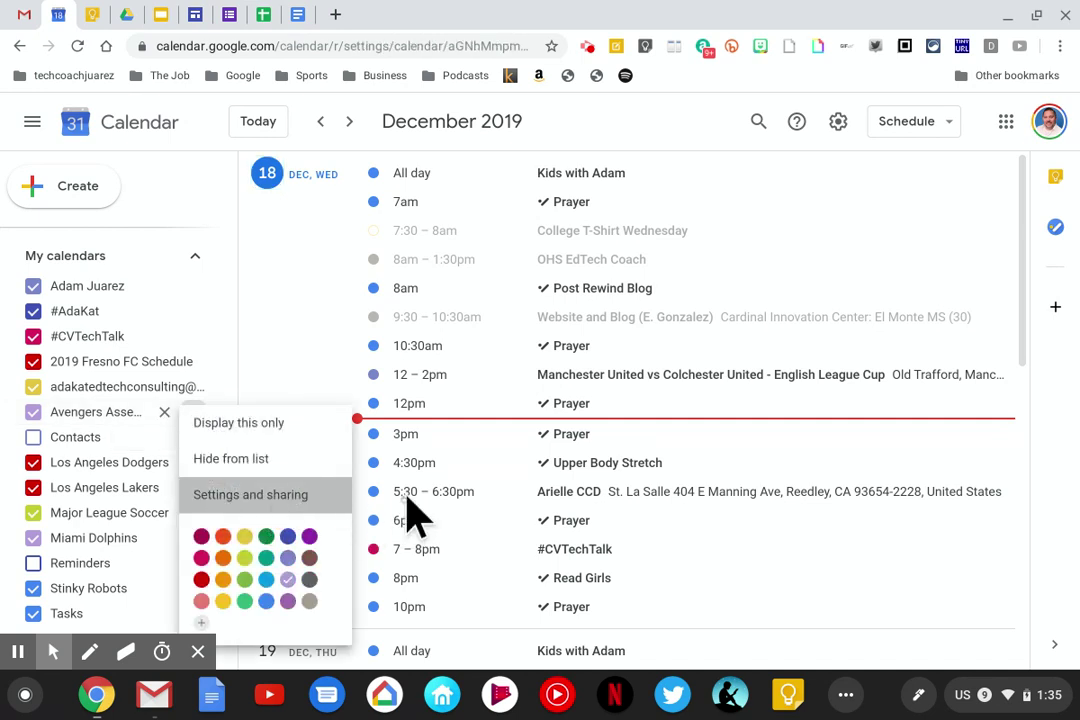
scroll(470, 495, "down", 5)
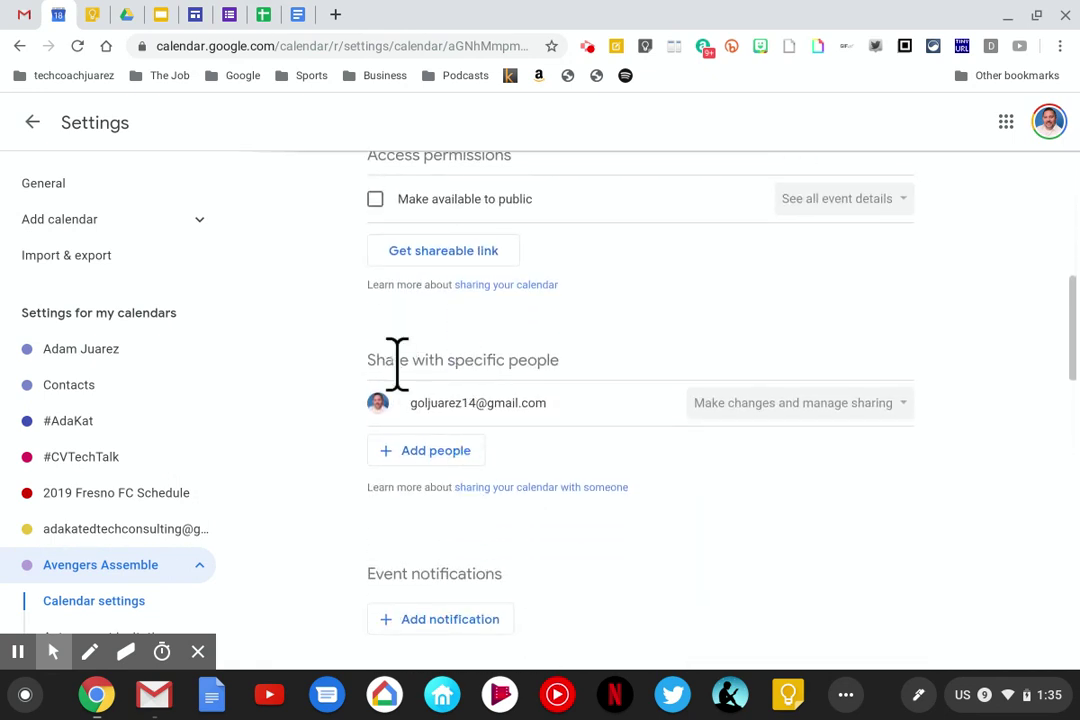
Step: Share the calendar with a contact at 'See all event details' and return to the schedule
left_click(455, 463)
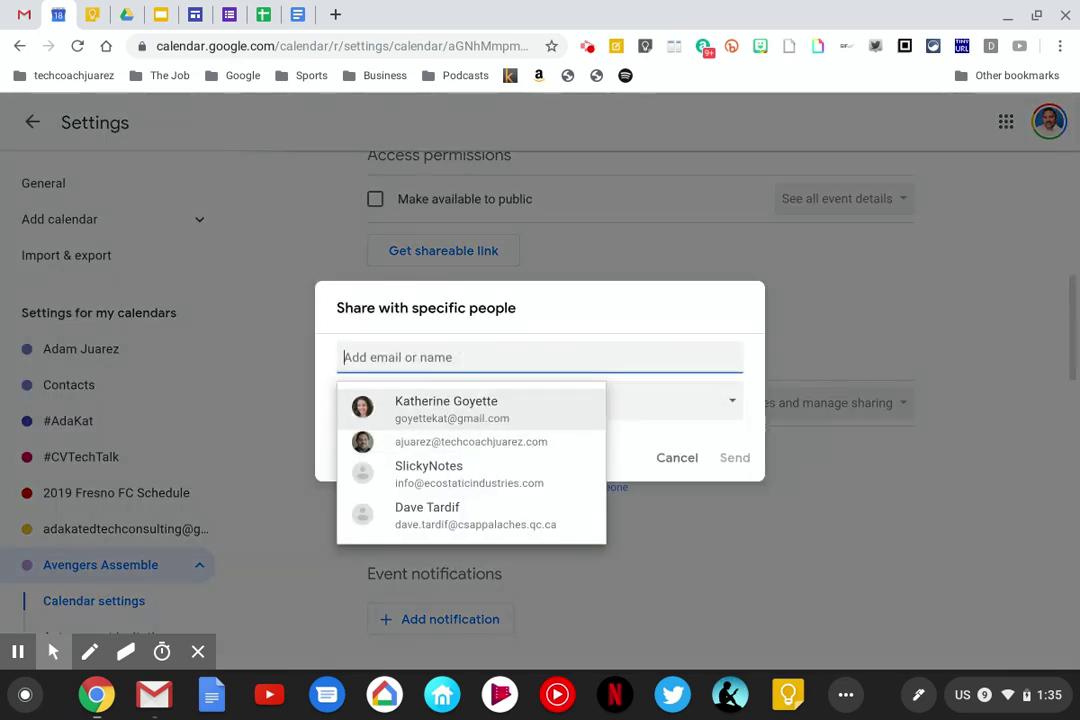
type("adam")
left_click(440, 405)
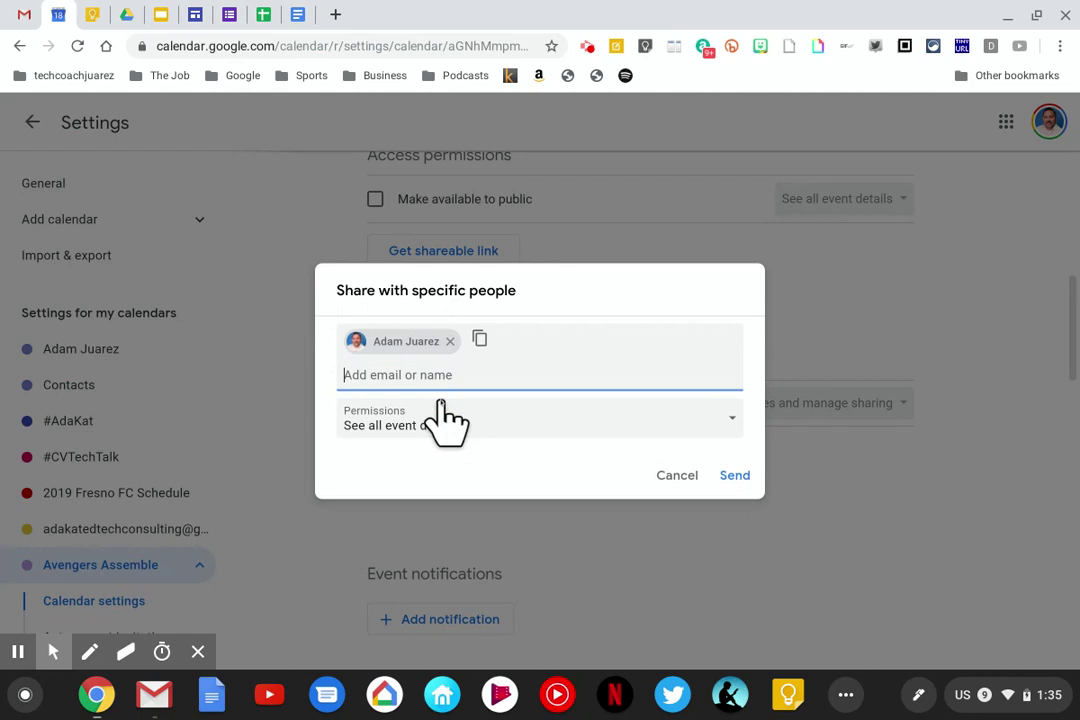
left_click(735, 476)
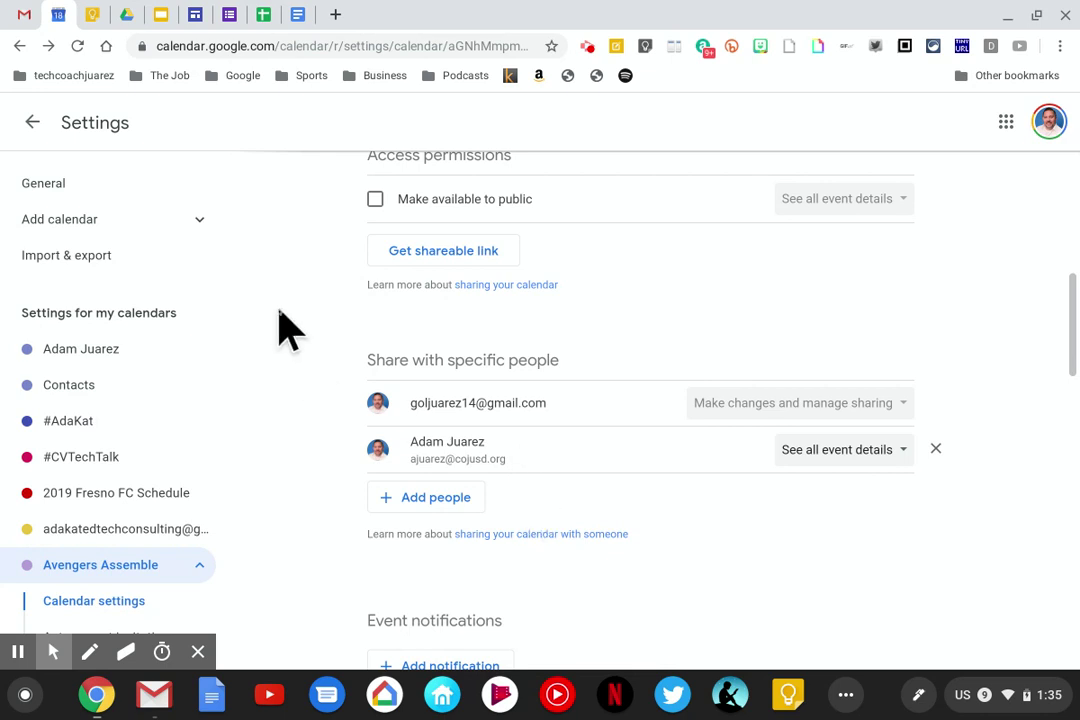
left_click(32, 122)
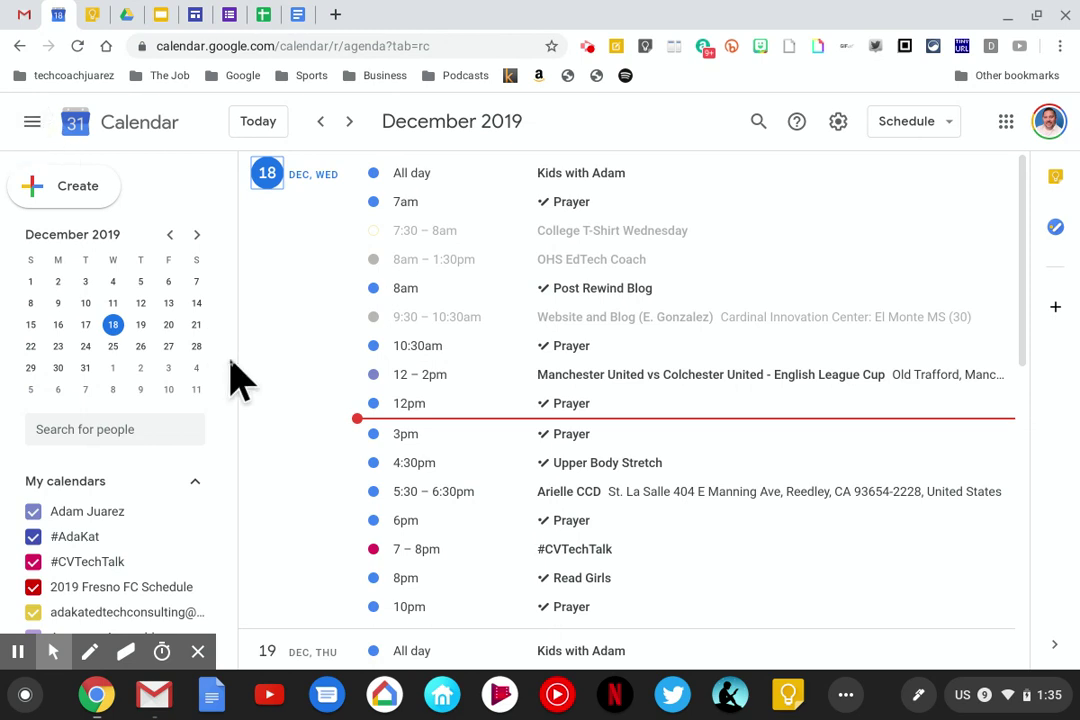
Step: Start a new event and expand it to the full editing page with More options
left_click(72, 205)
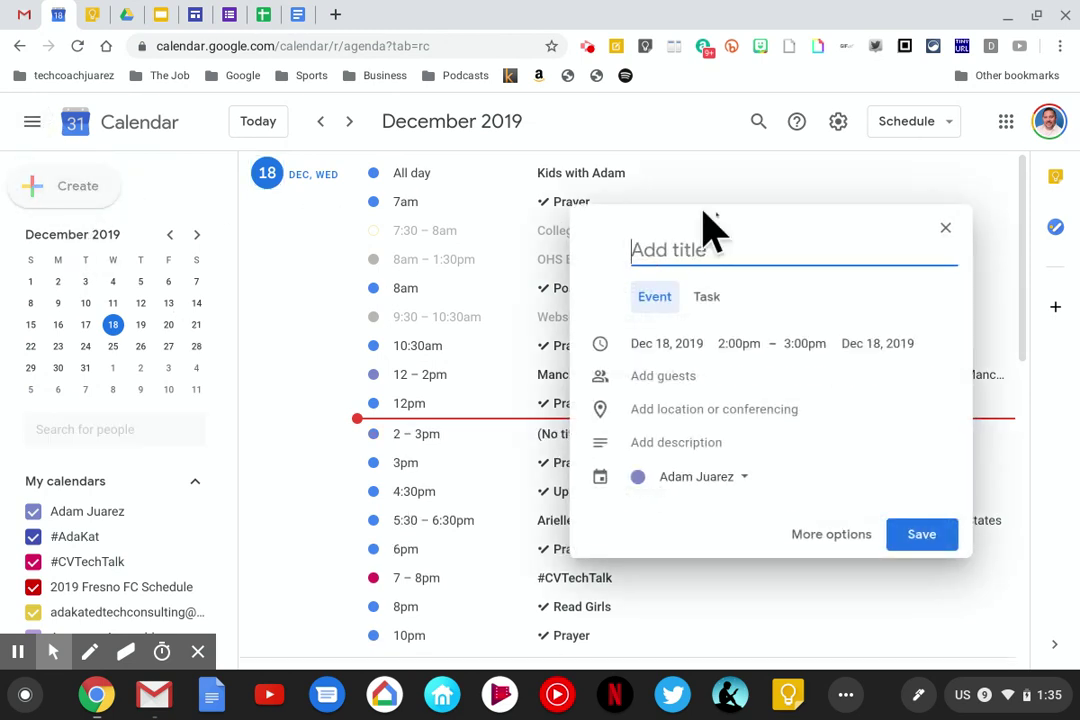
left_click(811, 545)
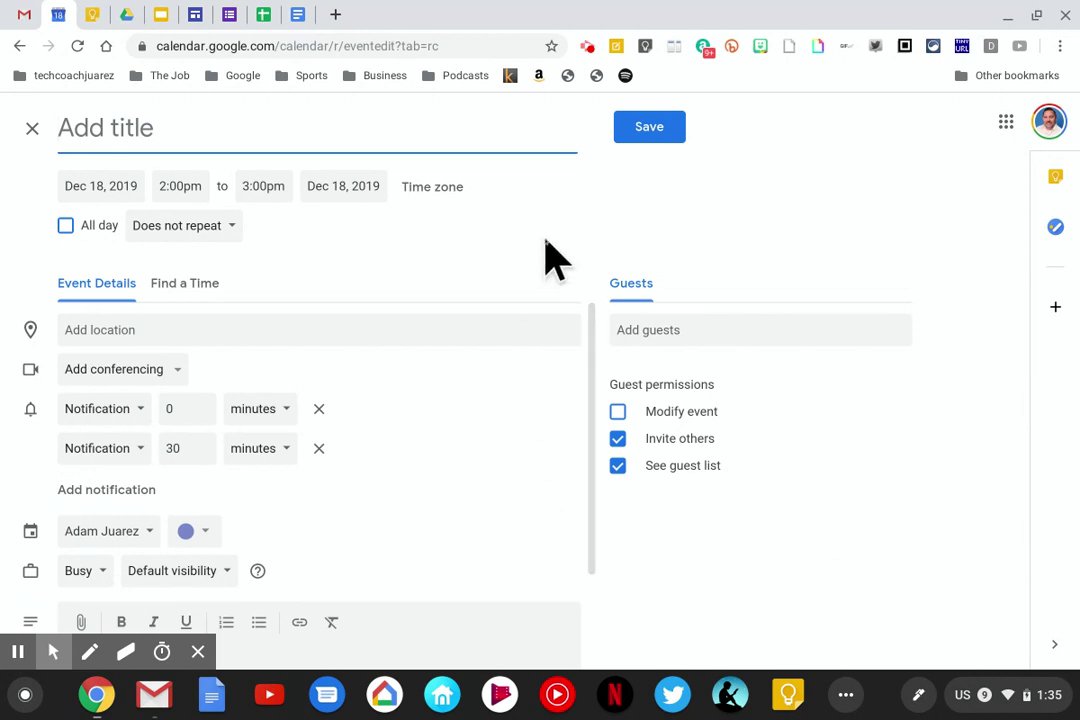
Step: Title the event 'Avengers Watch Party'
type("Avn")
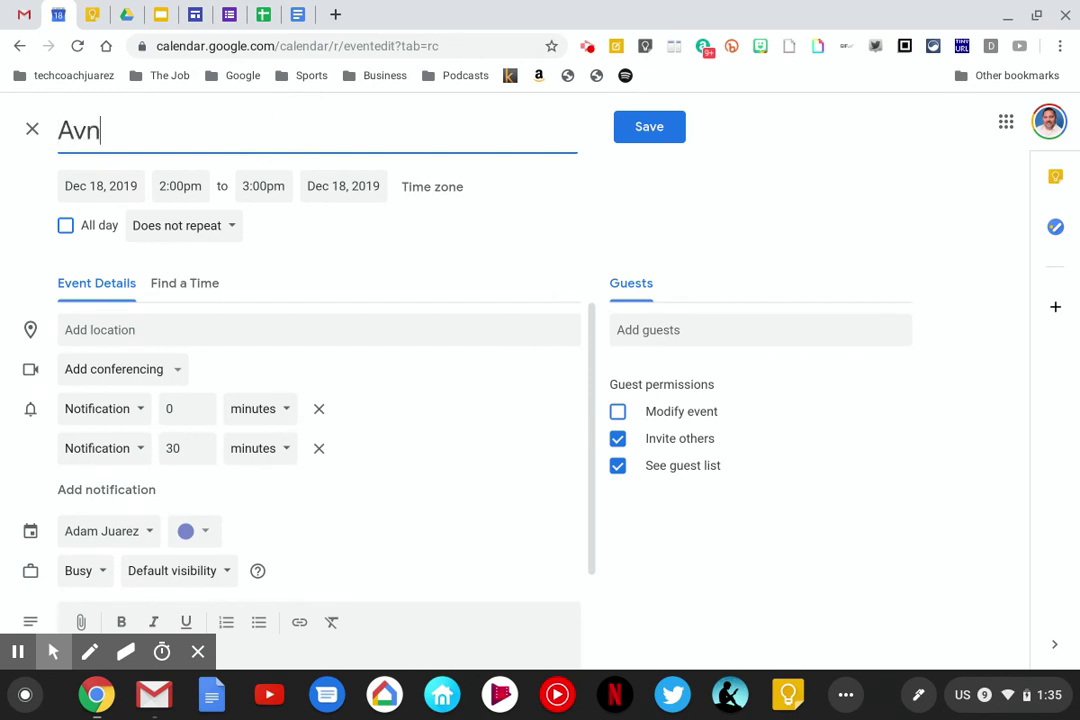
key("BackSpace")
type("engers Watch Party")
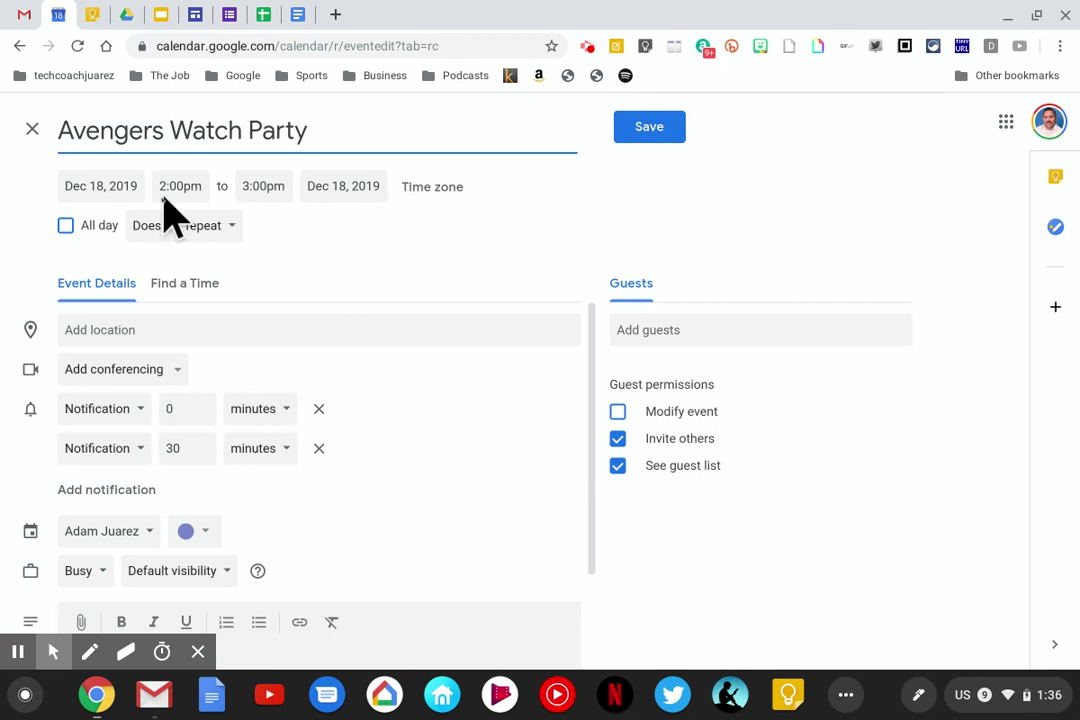
Step: Schedule the event for Dec 20, 2019, 7:00pm to 8:00pm
left_click(97, 187)
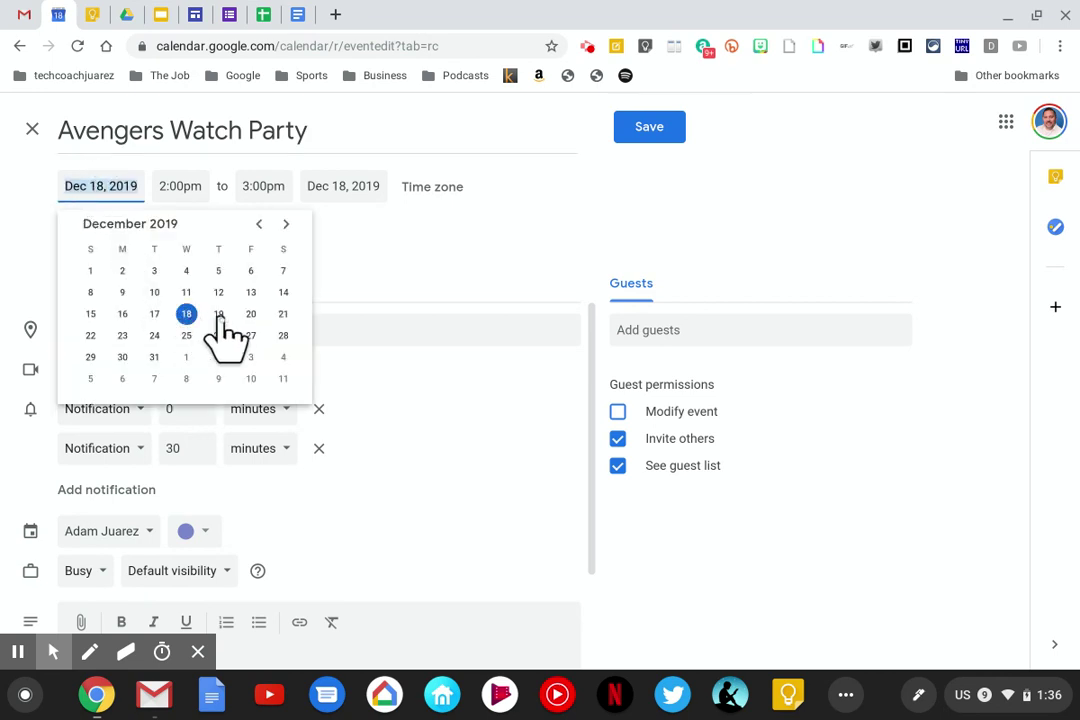
left_click(251, 316)
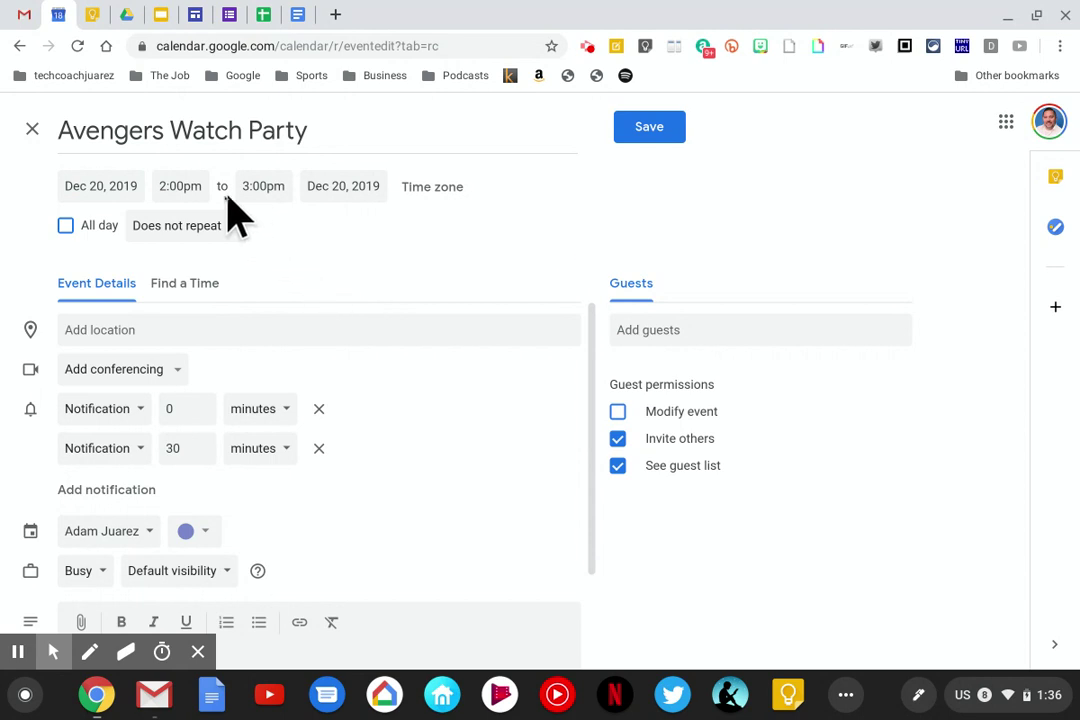
left_click(190, 186)
scroll(212, 325, "down", 5)
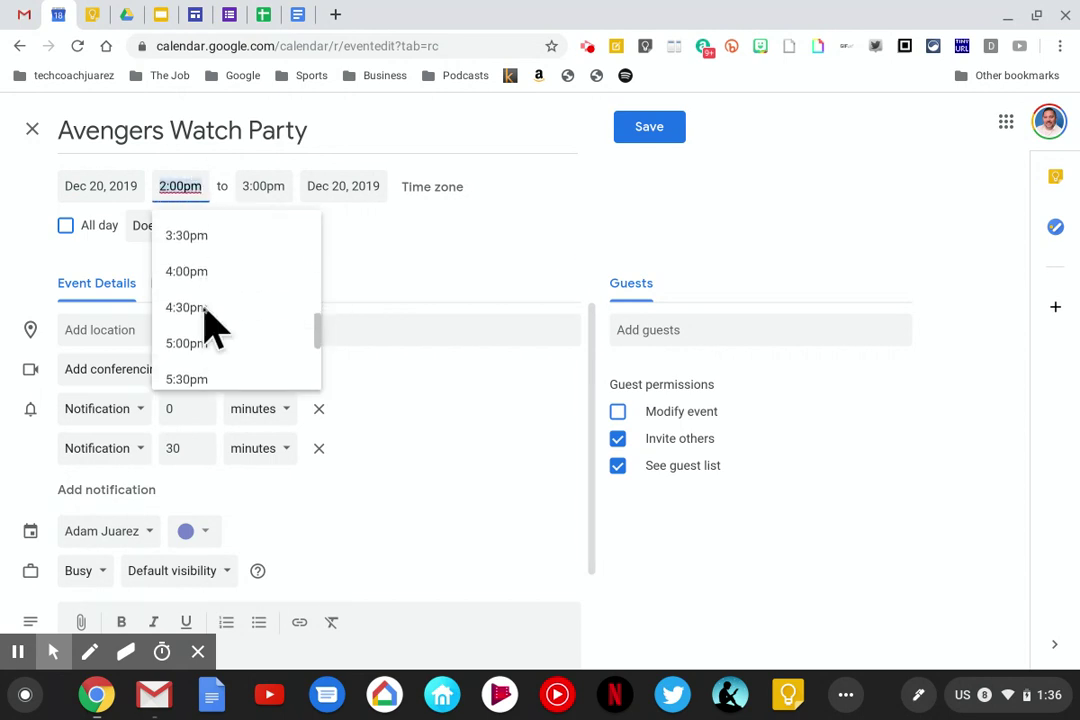
left_click(197, 291)
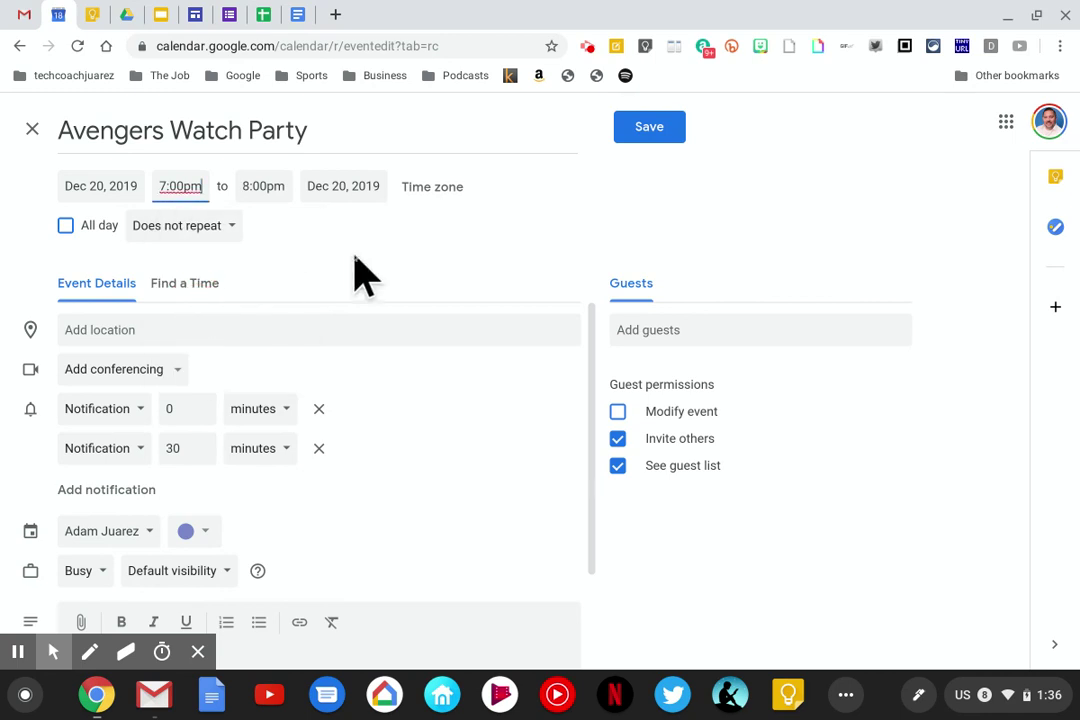
Step: Invite a contact as a guest to the event
left_click(658, 331)
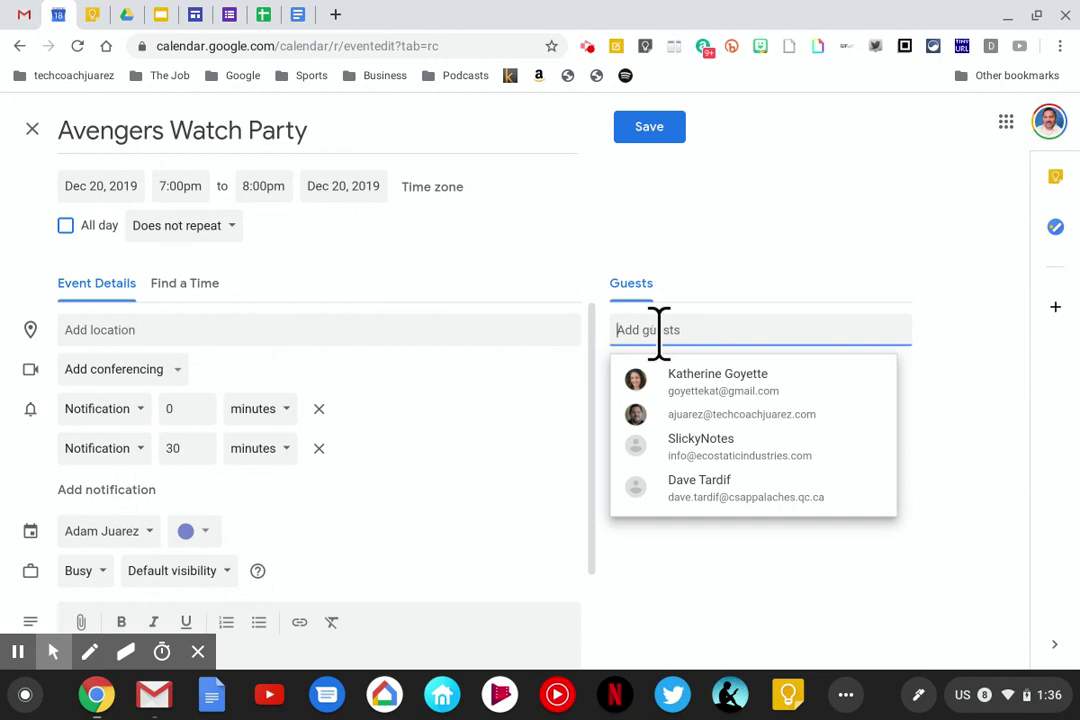
type("adam")
left_click(716, 397)
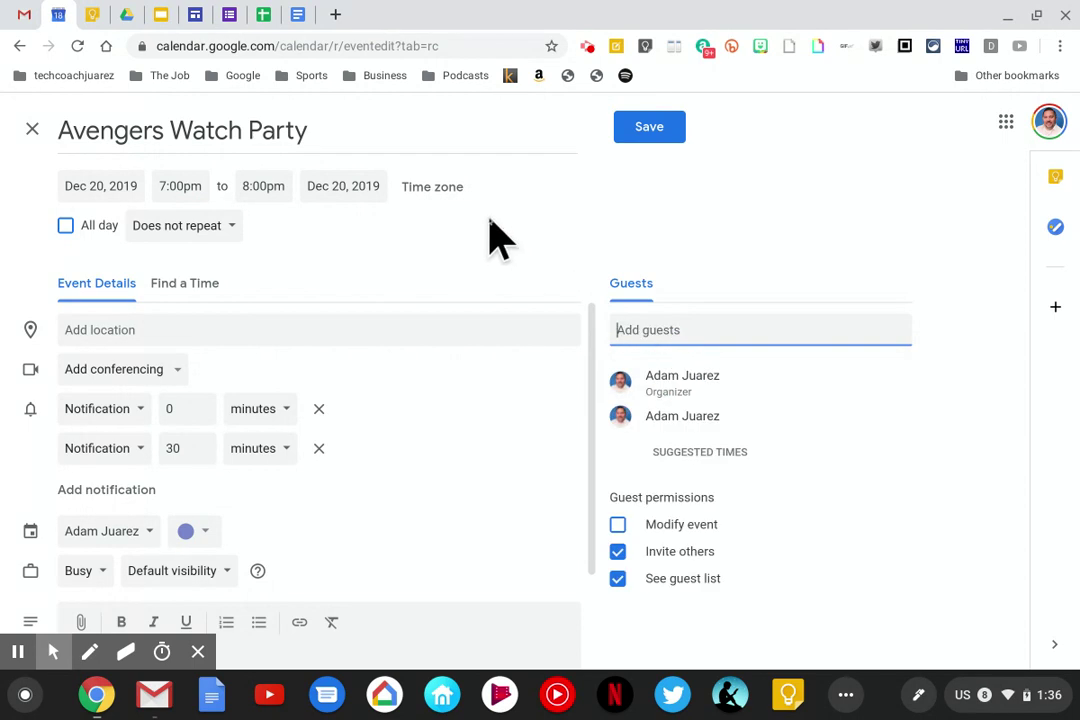
Step: Write the description 'Bring your own popcorn'
scroll(300, 385, "down", 3)
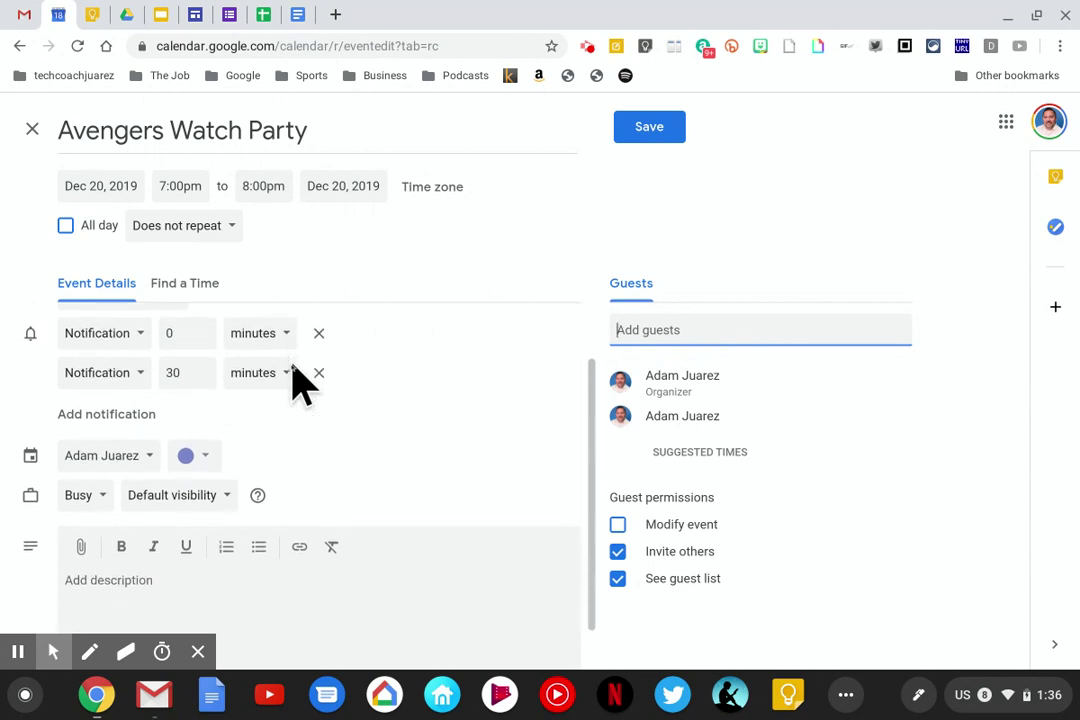
left_click(113, 526)
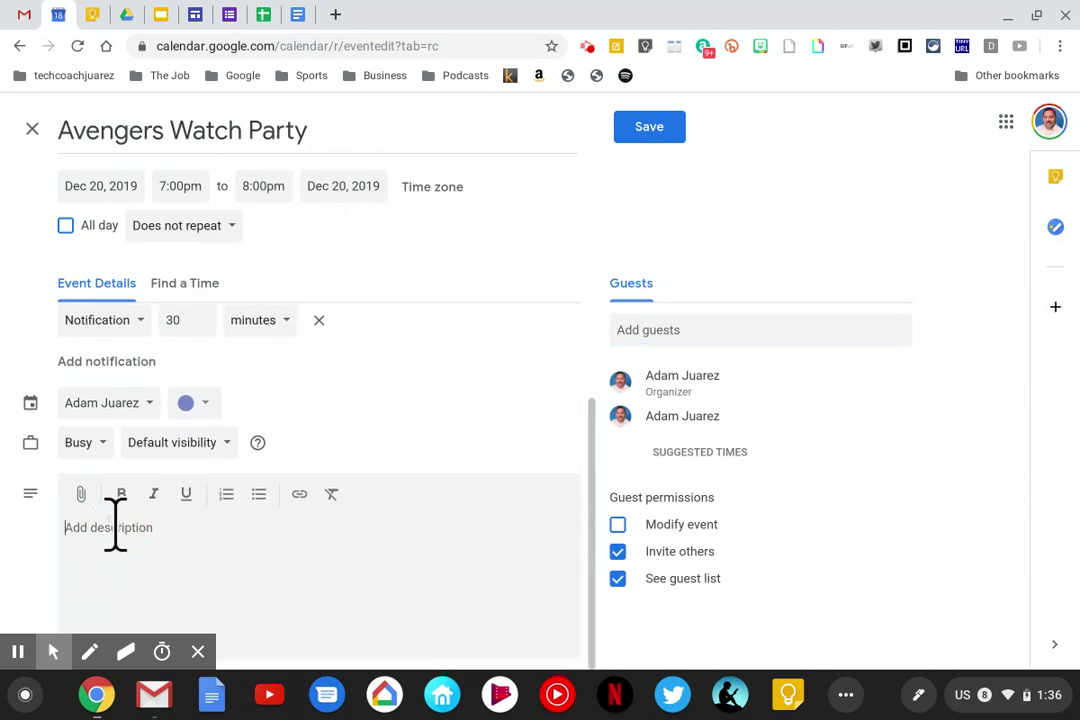
type("Bring y our")
key("BackSpace")
key("BackSpace")
key("BackSpace")
key("BackSpace")
key("BackSpace")
type("our own popcorn")
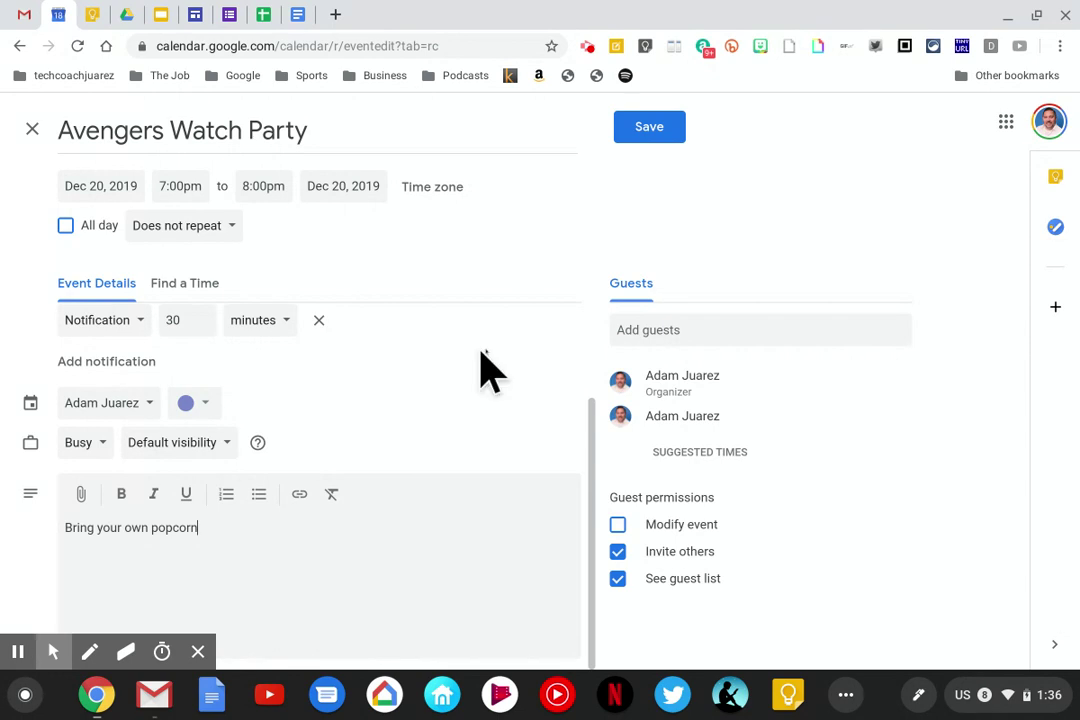
Step: Set a custom recurrence of every 1 week on Friday with no end date
left_click(205, 226)
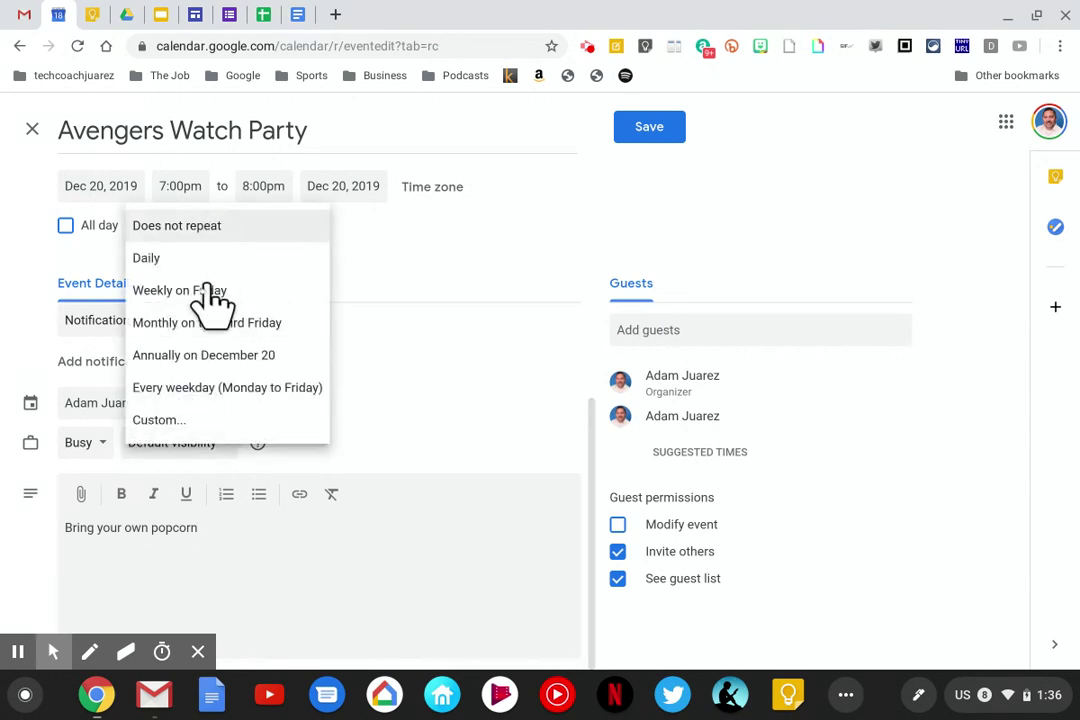
left_click(180, 420)
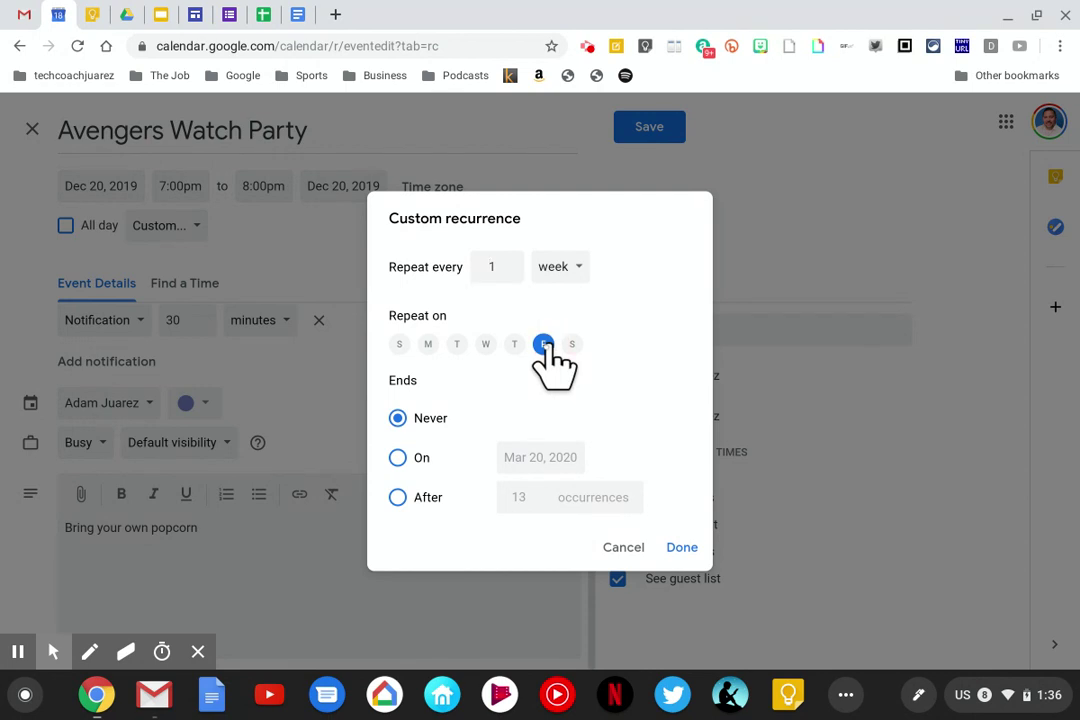
left_click(686, 548)
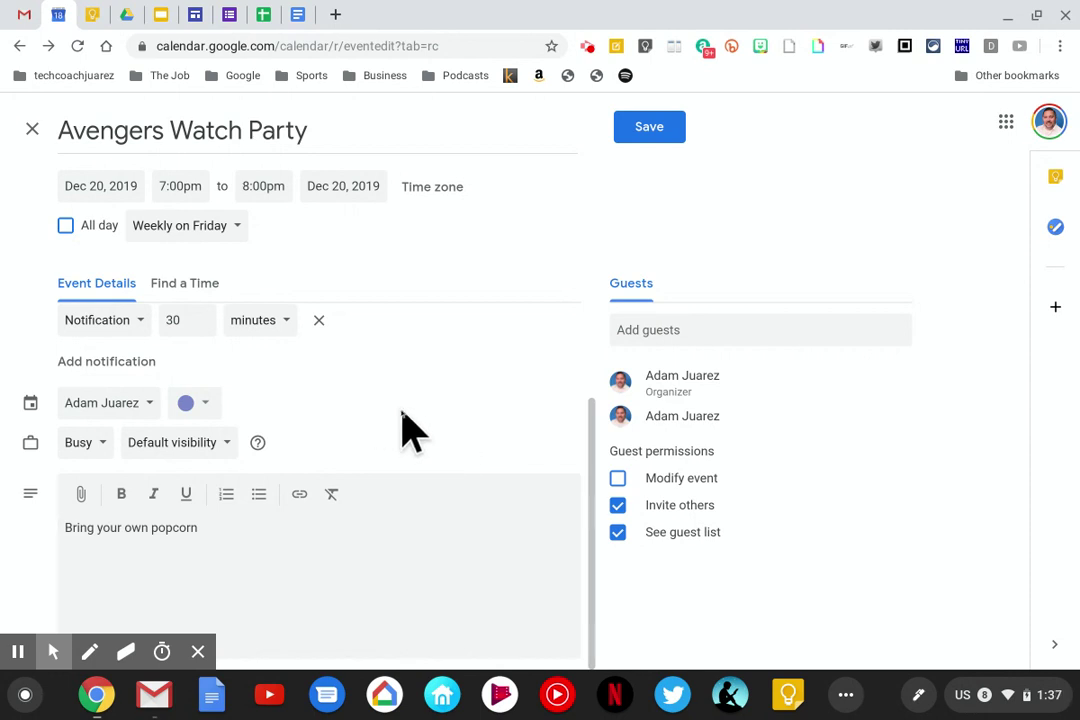
Step: Move the event from the personal calendar to Avengers Assemble
left_click(141, 425)
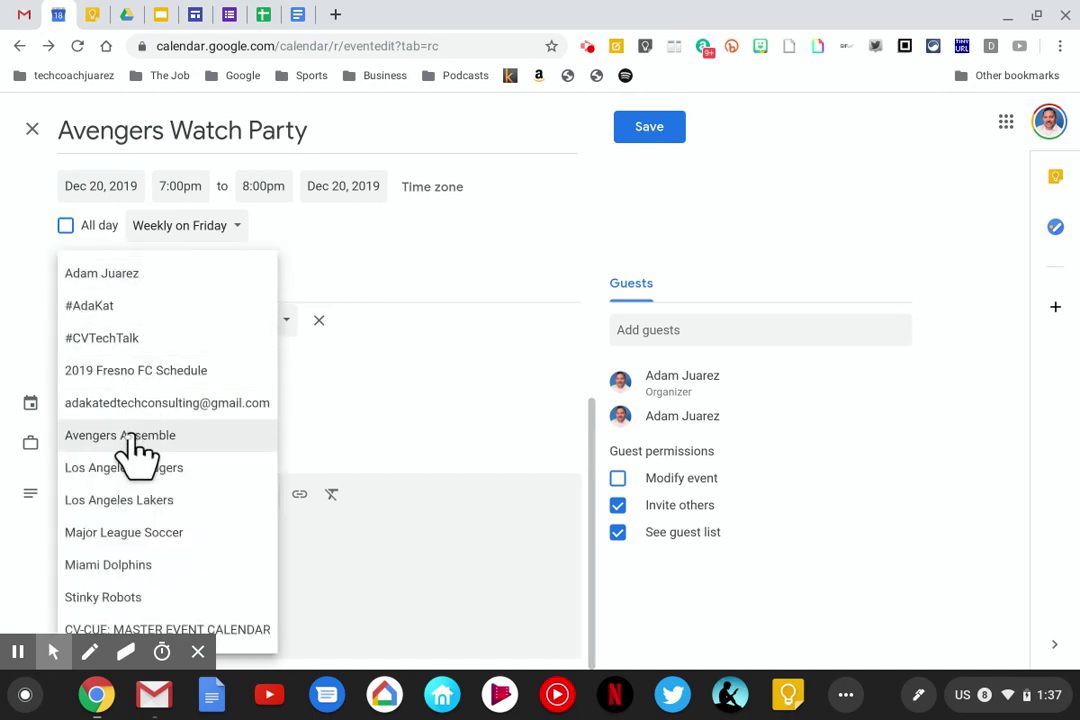
left_click(135, 436)
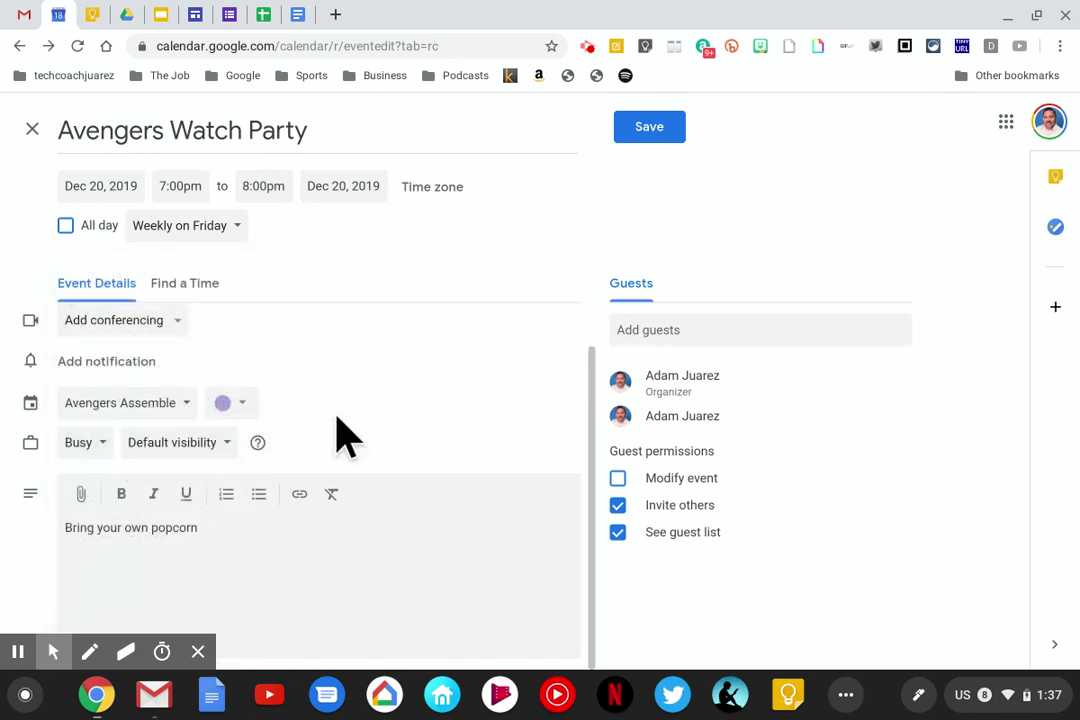
Step: Add a 10-minute notification and a second reminder as an email 1 day before
left_click(140, 370)
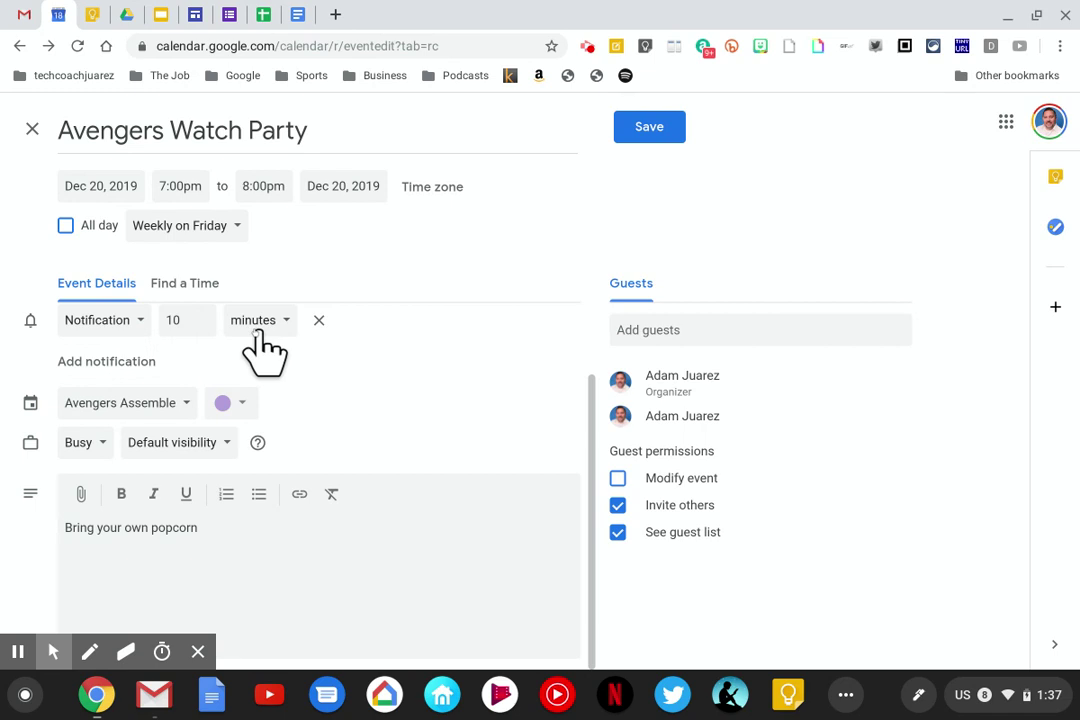
left_click(145, 367)
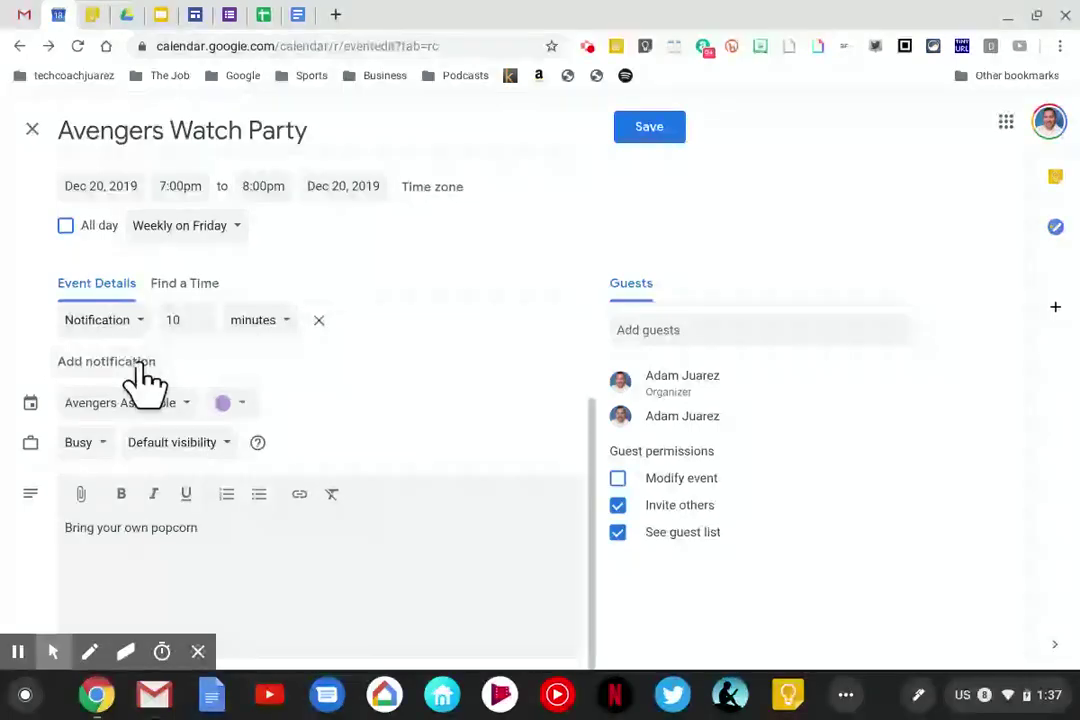
left_click(155, 364)
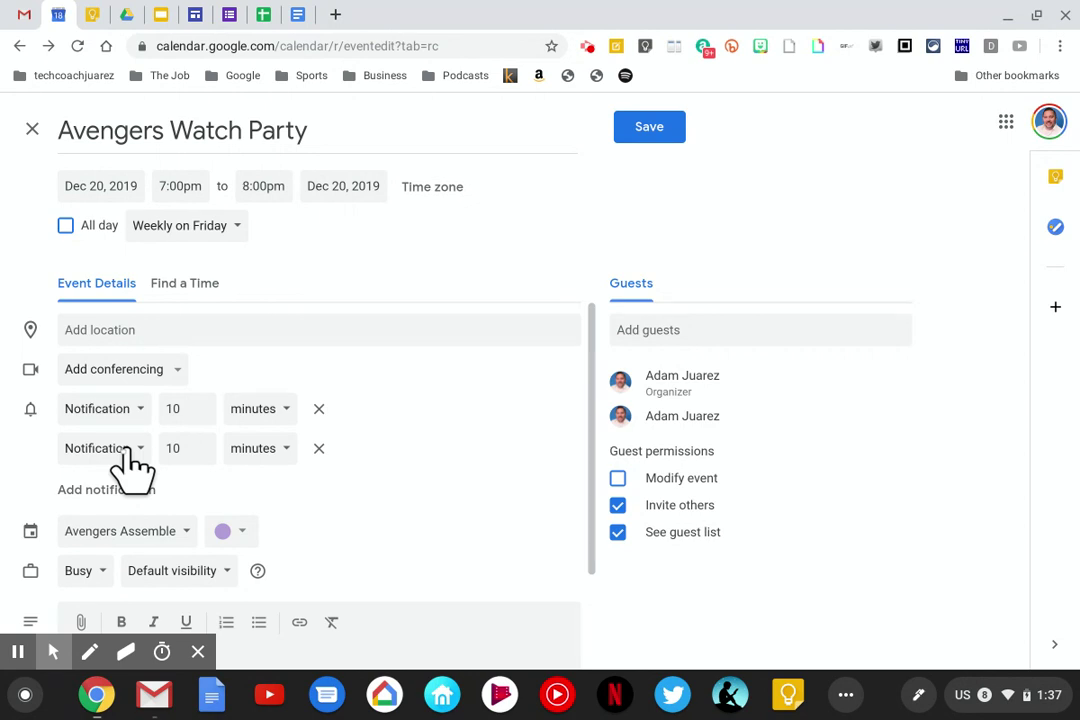
left_click(125, 452)
left_click(100, 420)
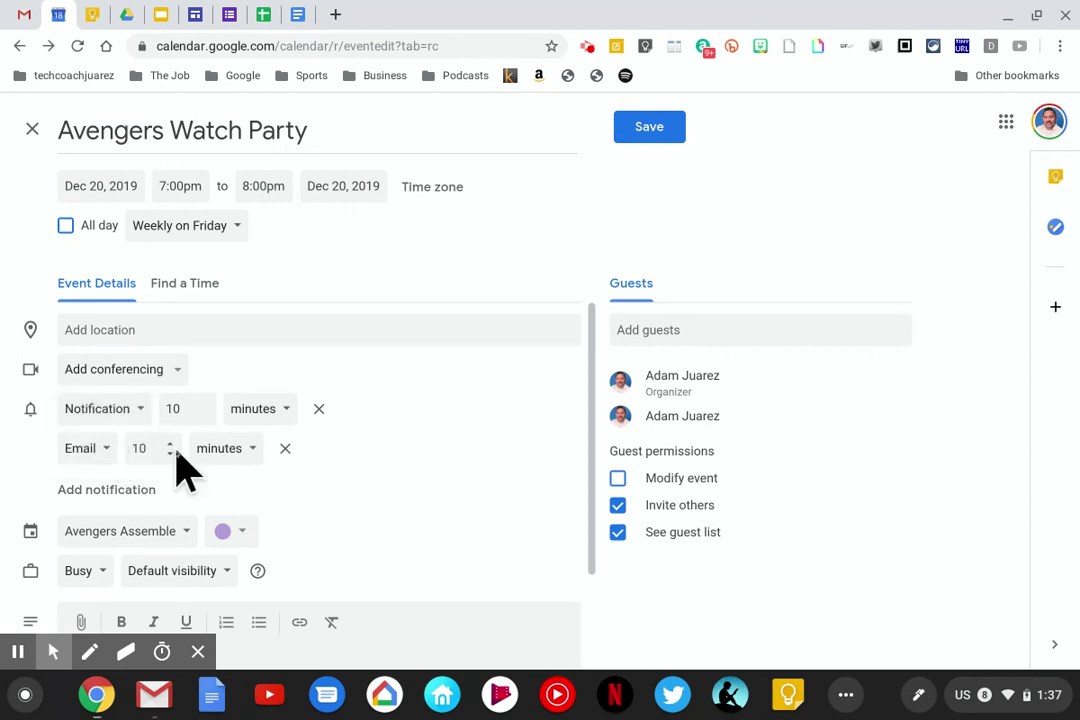
double_click(145, 448)
type("1")
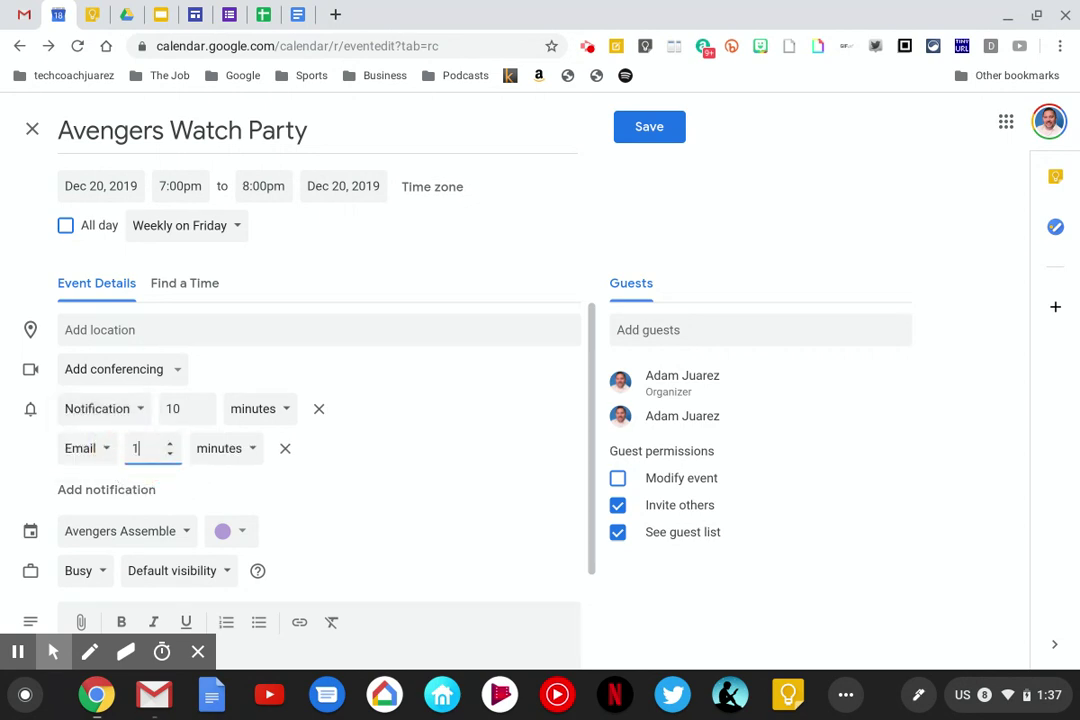
left_click(220, 455)
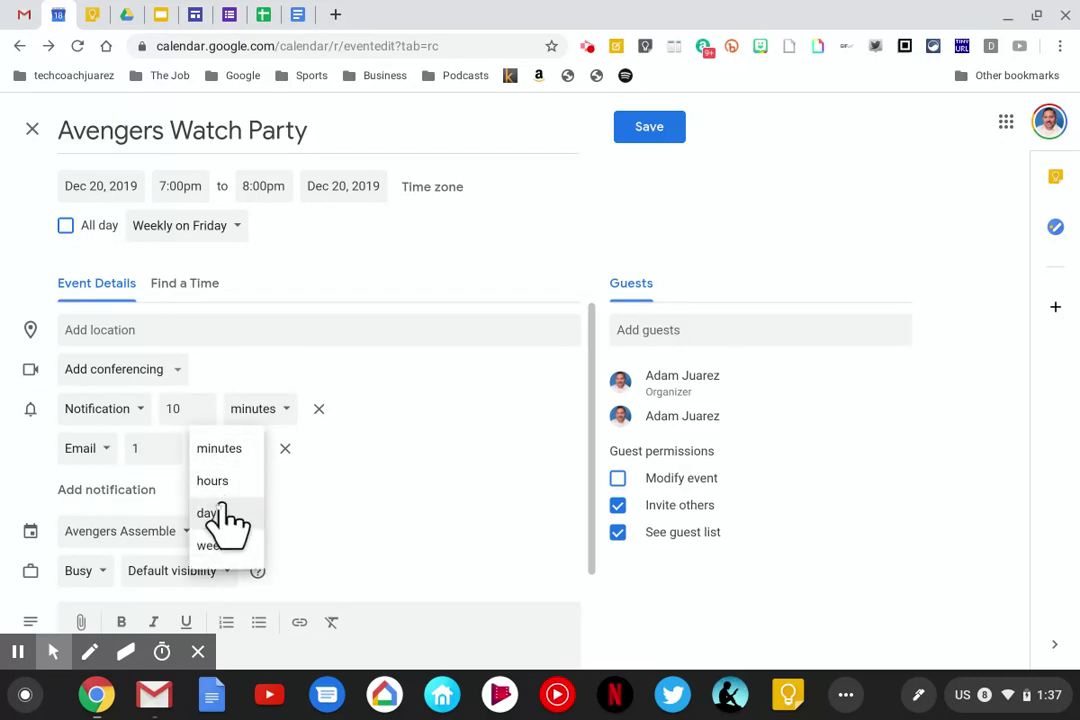
left_click(215, 513)
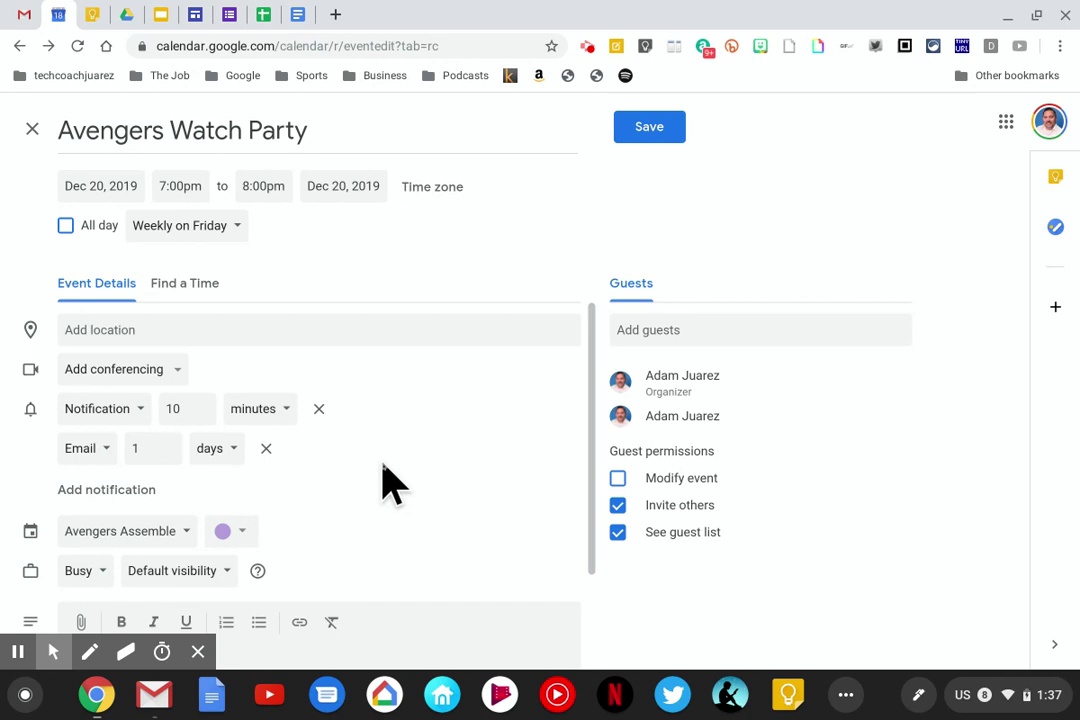
scroll(390, 485, "down", 3)
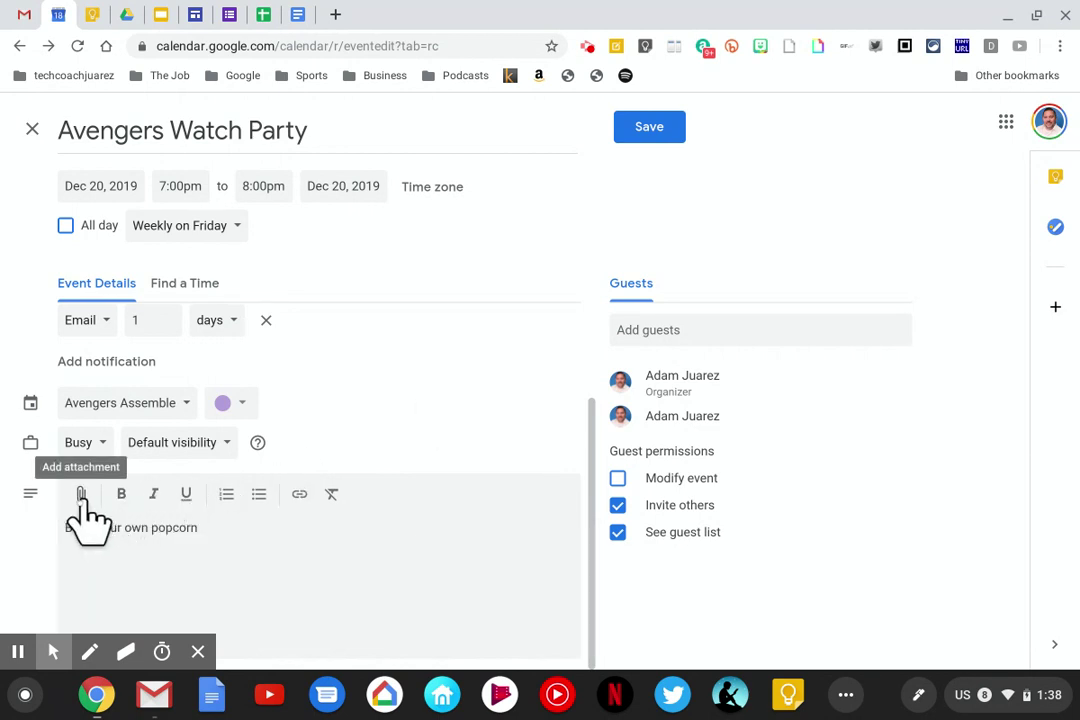
Step: Attach the Google Doc 'The Avengers', found by searching Drive for 'the av'
left_click(82, 496)
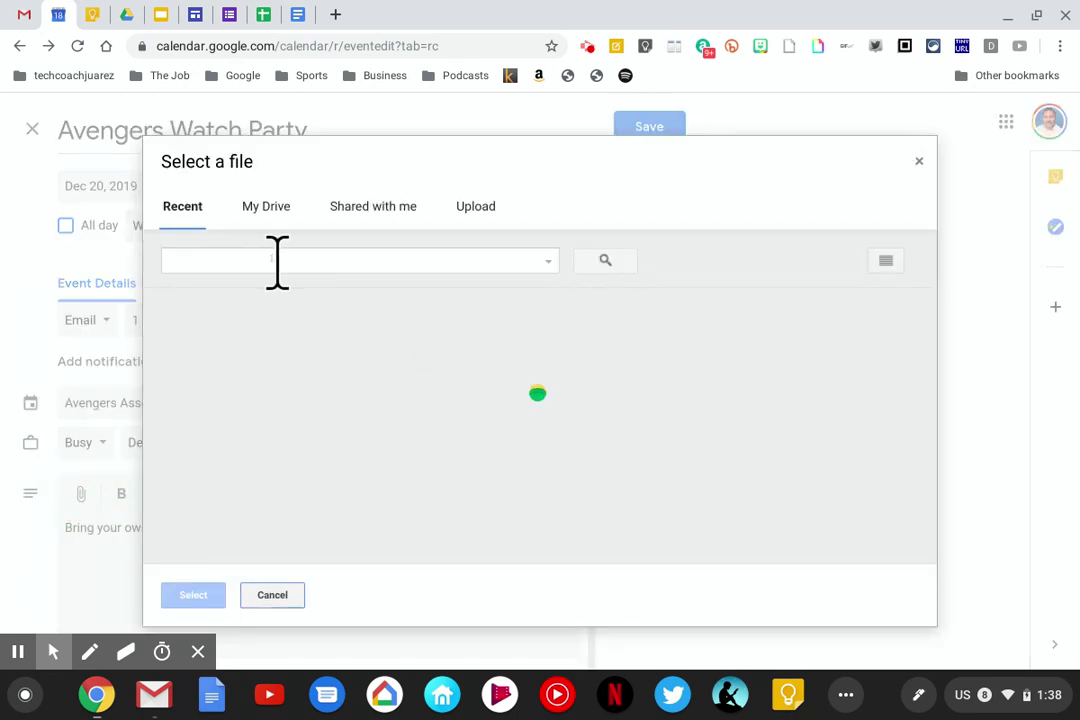
left_click(277, 260)
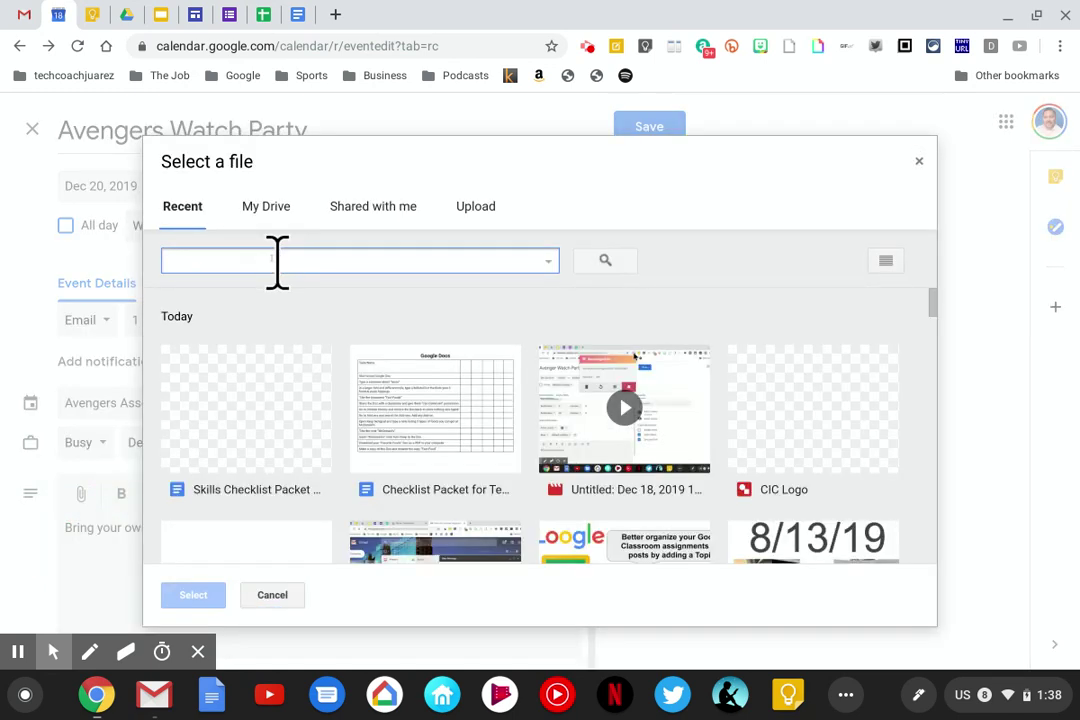
type("the av")
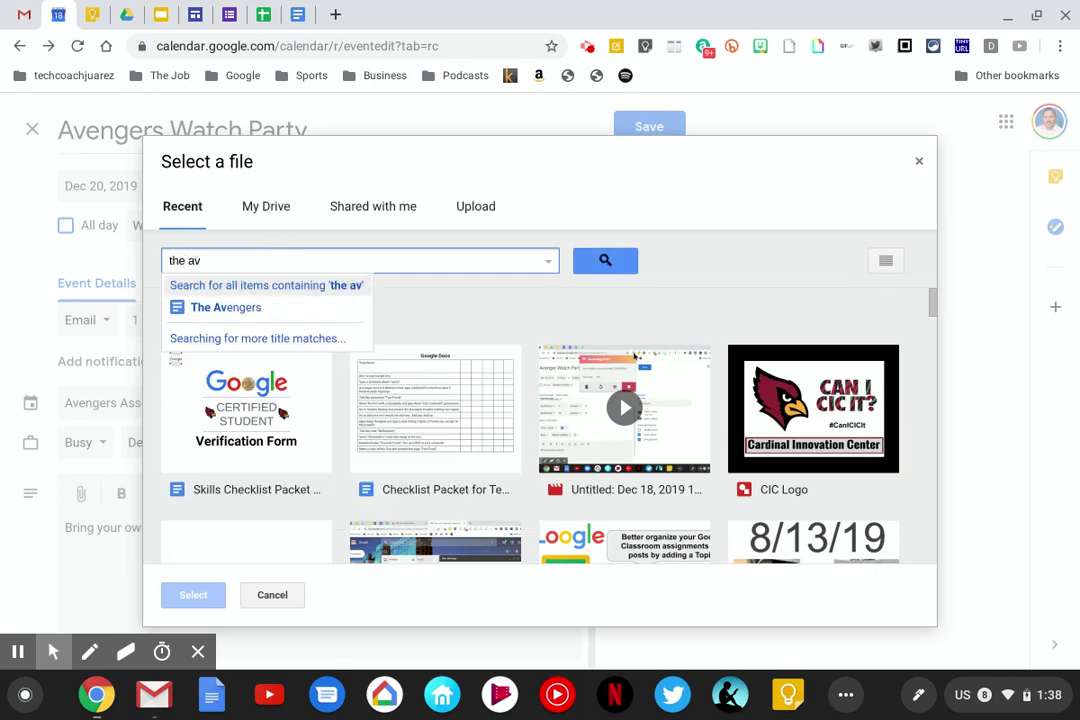
left_click(241, 309)
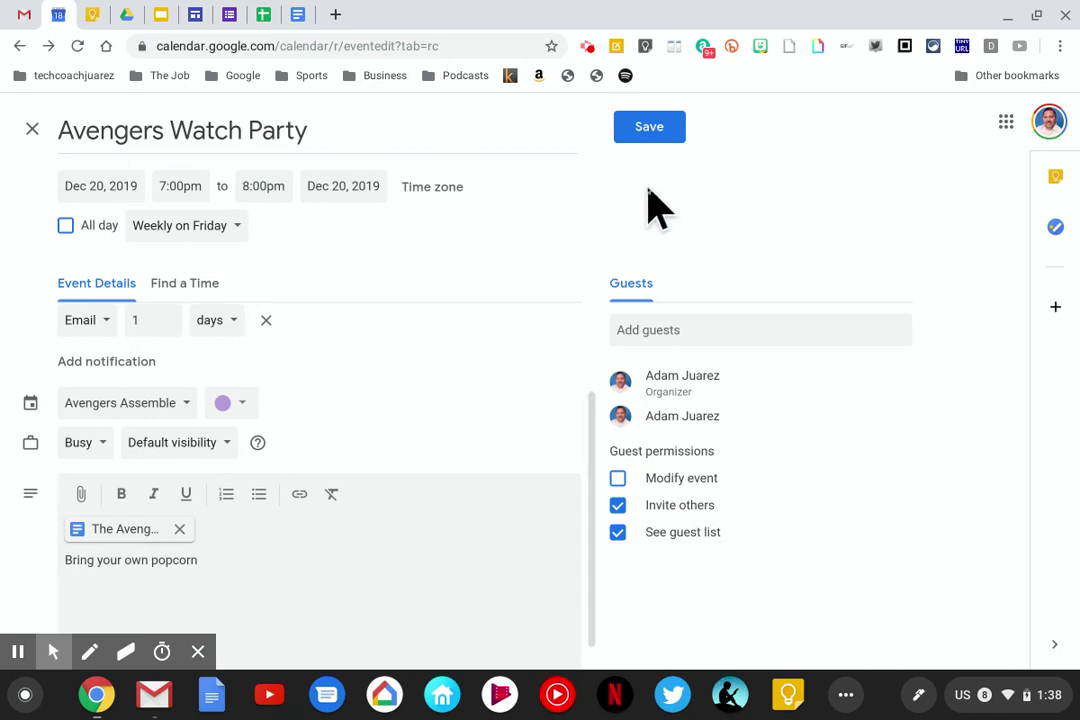
Step: Save the Avengers Watch Party event and send invitation emails to its guests
left_click(652, 132)
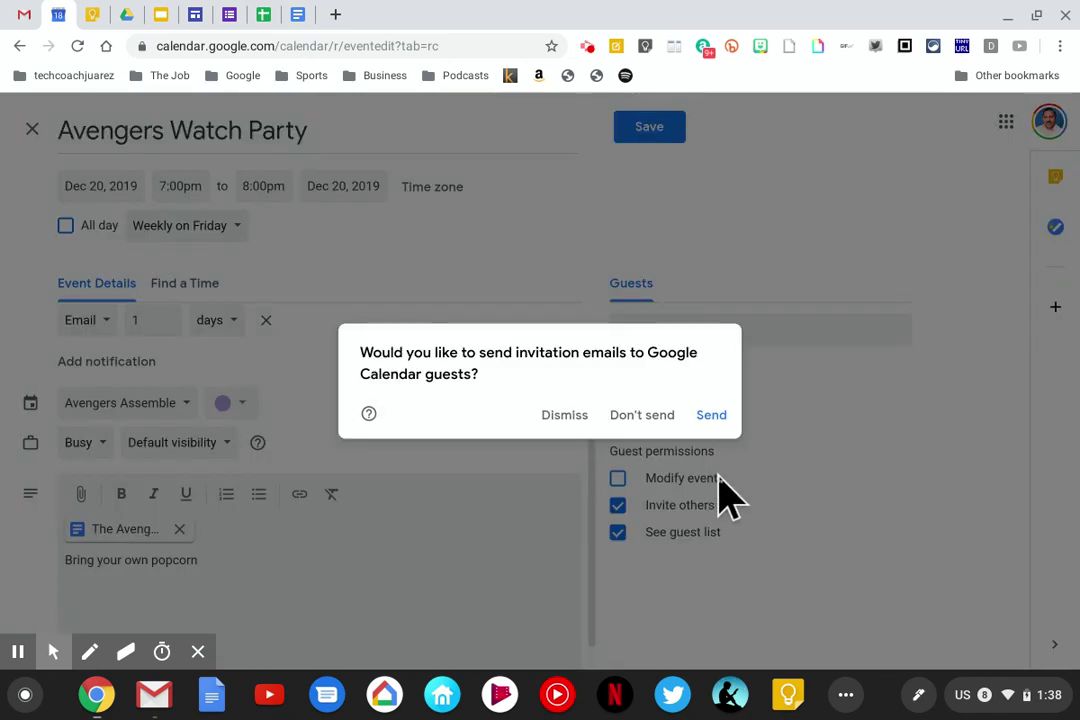
left_click(711, 416)
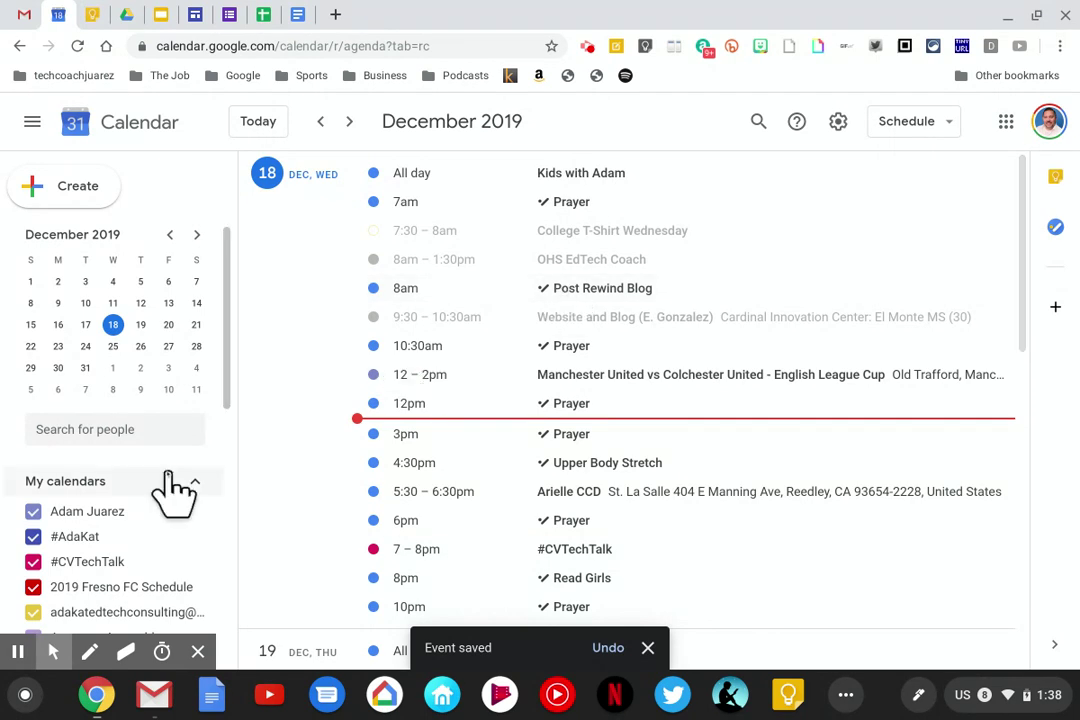
scroll(172, 490, "down", 5)
Step: Request access to a contact's calendar from Other calendars, then return to the December 2019 schedule
scroll(172, 490, "down", 5)
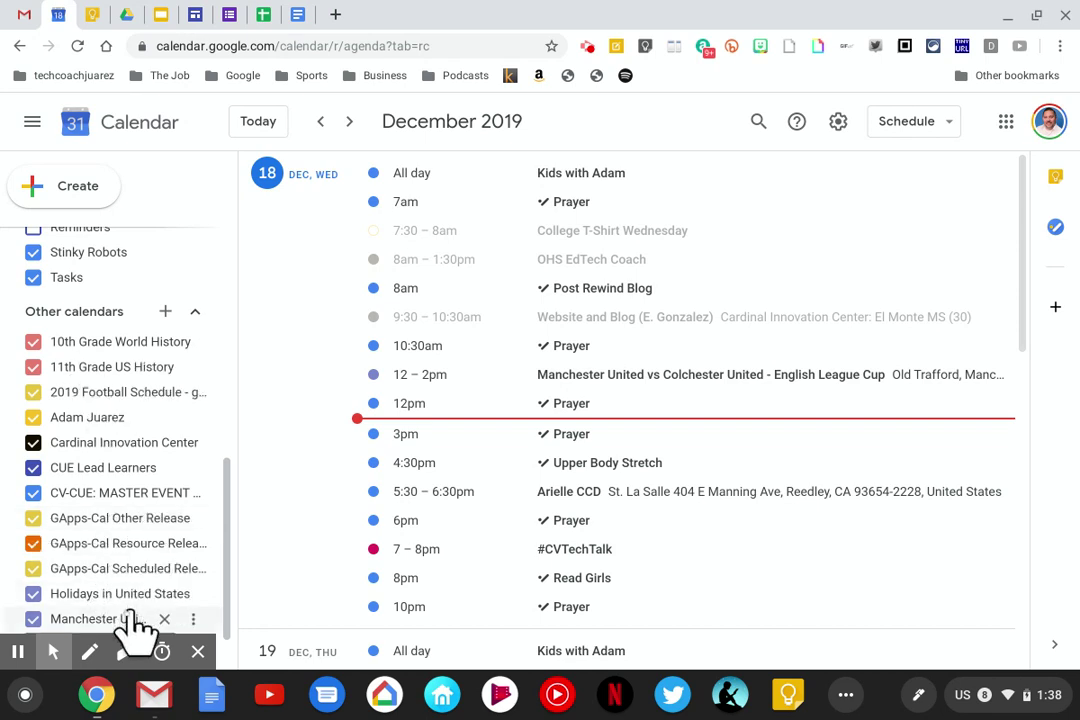
left_click(166, 316)
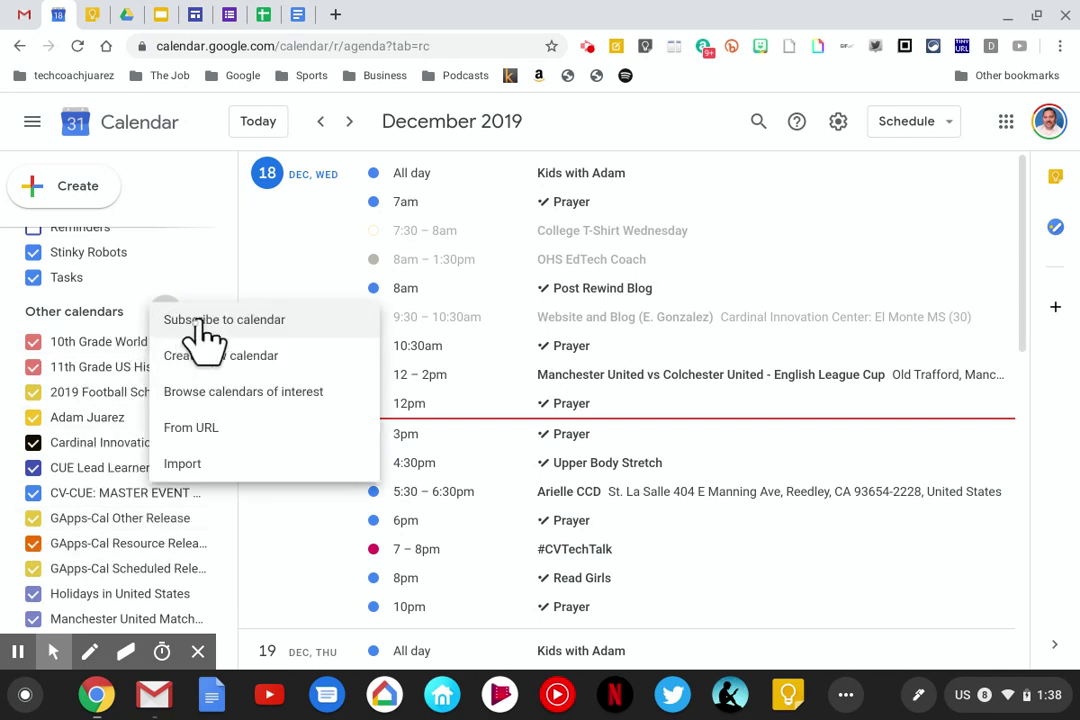
left_click(208, 320)
left_click(428, 225)
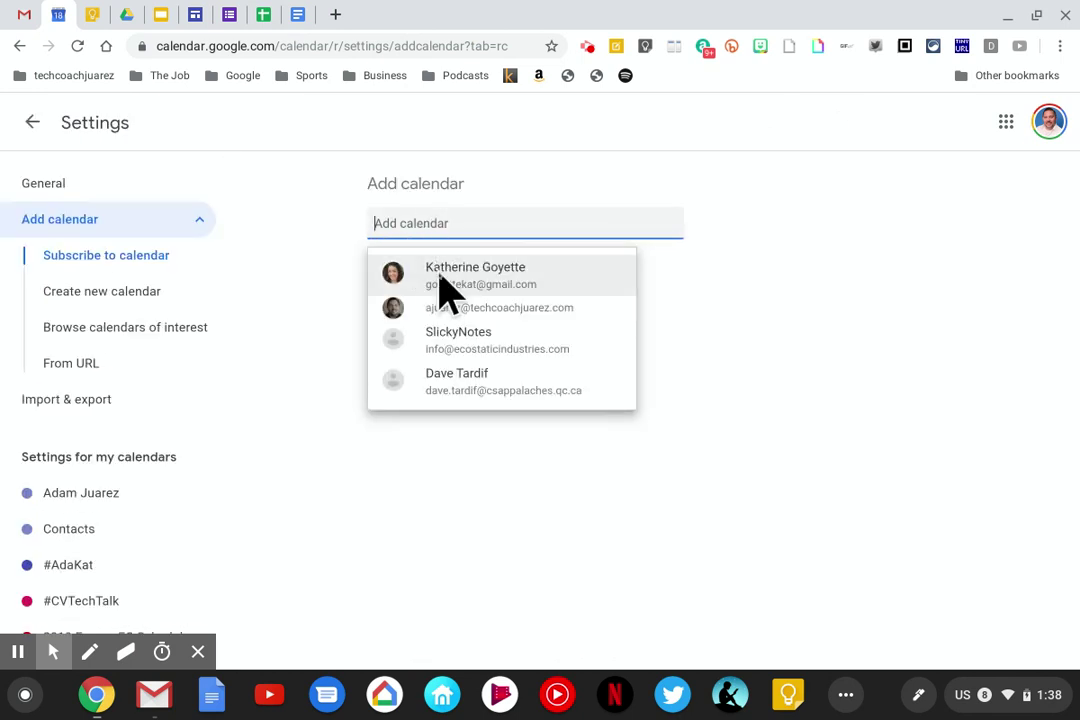
left_click(446, 288)
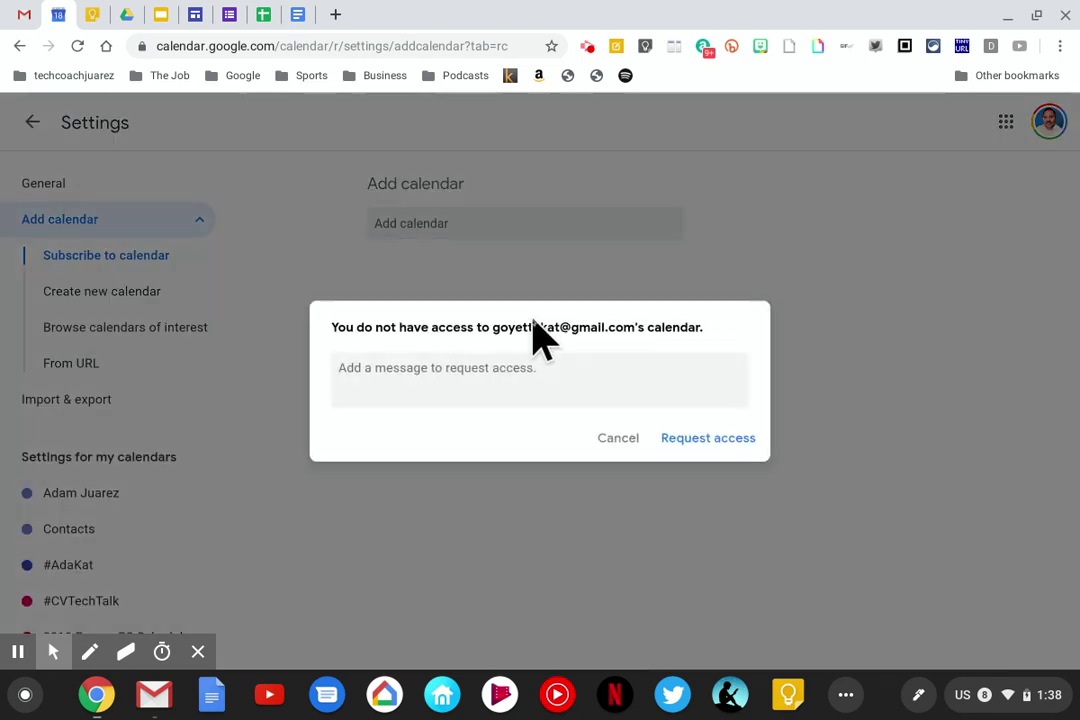
left_click(705, 443)
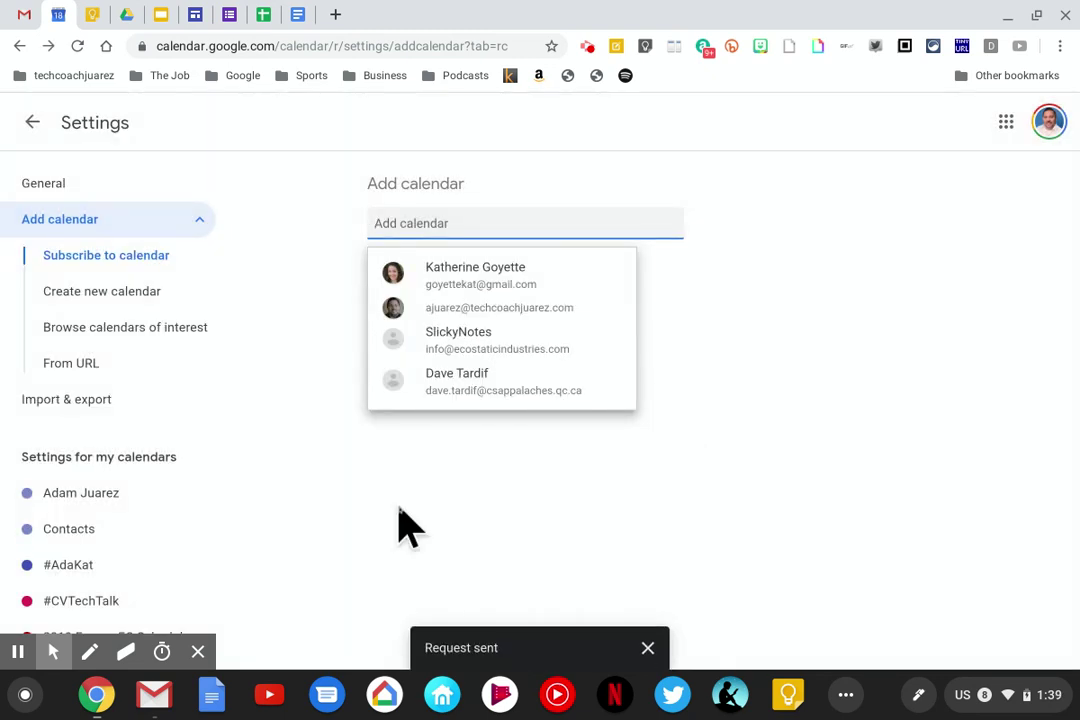
left_click(33, 122)
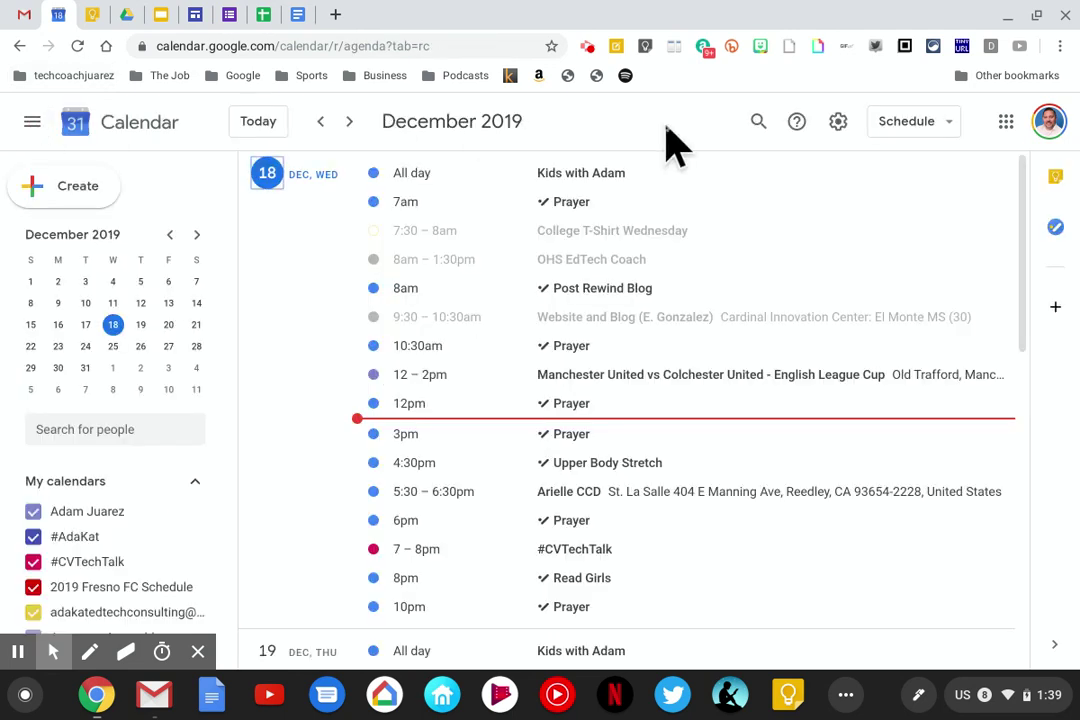